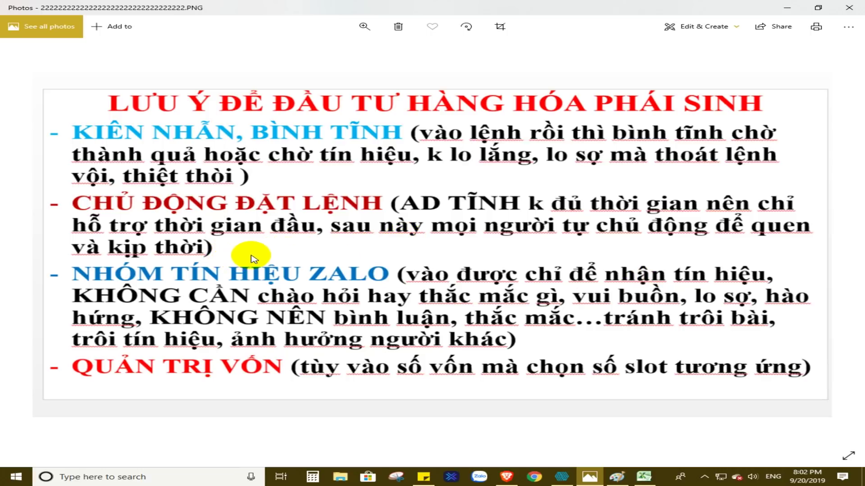
Check the soybean oil order window in Vision Commodities, and return to the investment notes image in Photos
left_click(564, 483)
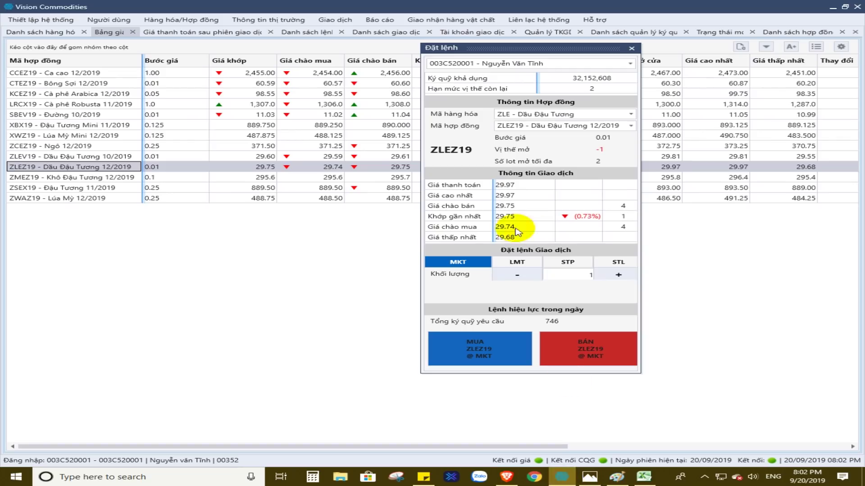
left_click(566, 482)
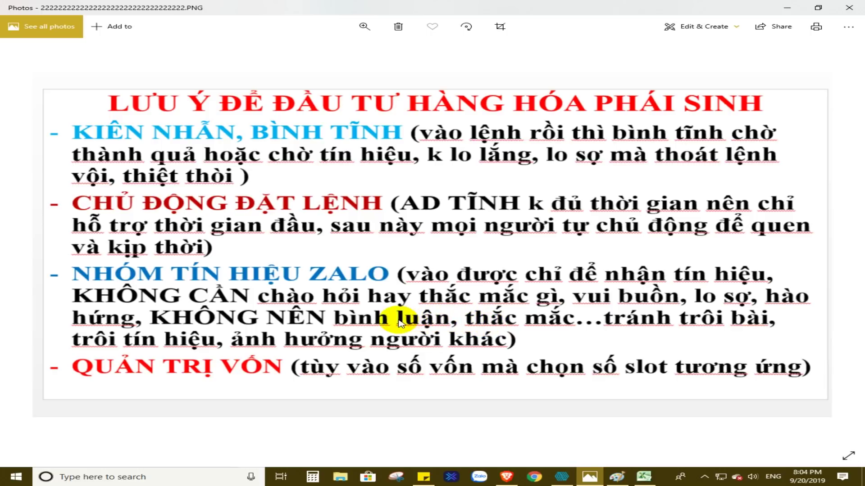
Switch to Zalo Web in the browser, review the Tín hiệu Hàng hóa Phái Sinh group's messages and reopen its pinned note
left_click(507, 477)
left_click(45, 7)
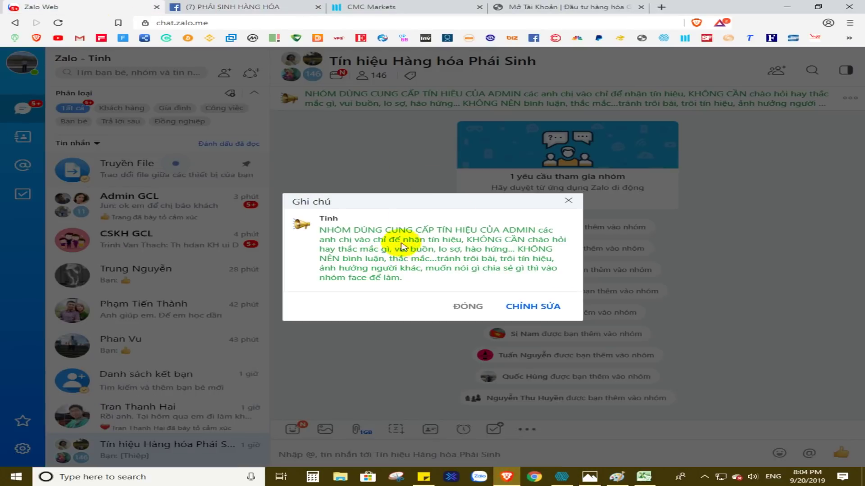
left_click(568, 201)
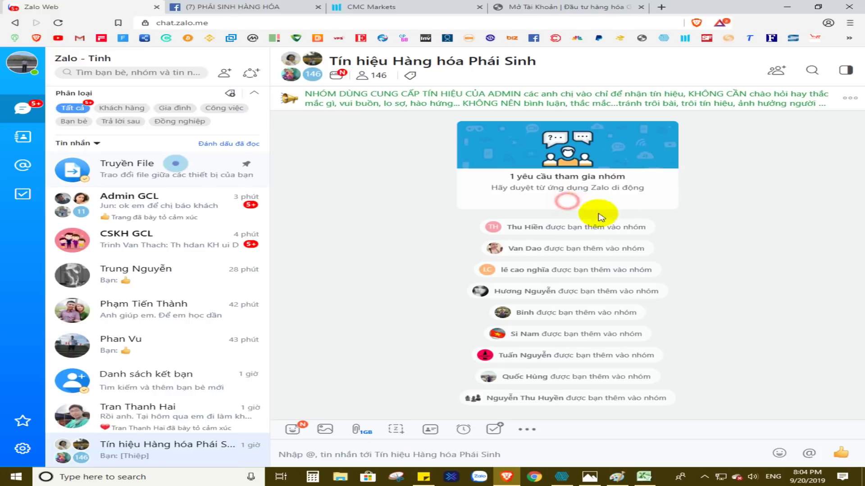
scroll(560, 270, "up", 5)
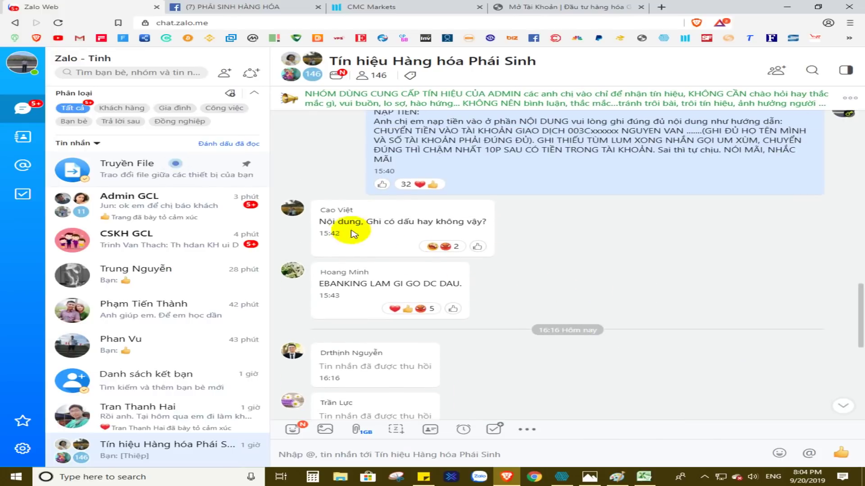
scroll(392, 230, "down", 1)
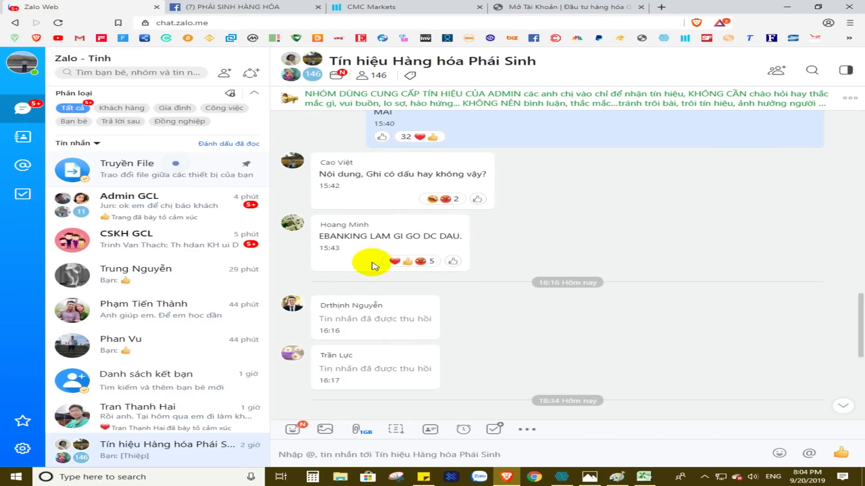
scroll(615, 283, "up", 1)
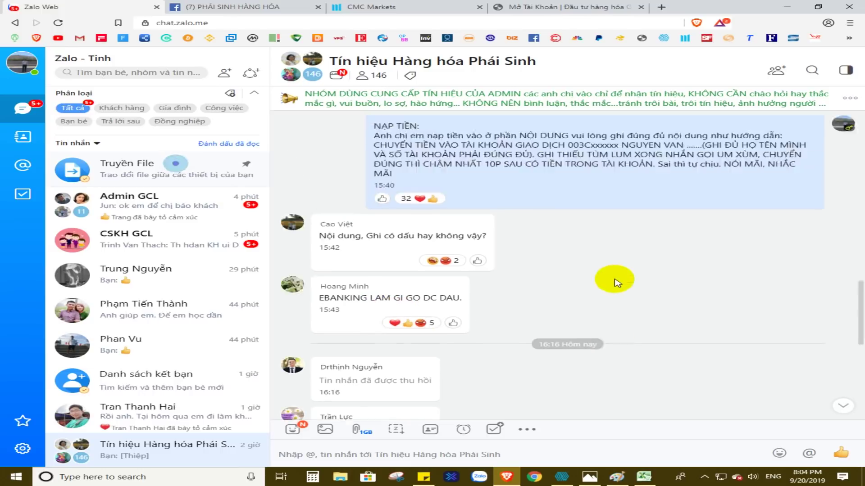
scroll(615, 283, "up", 2)
left_click(499, 104)
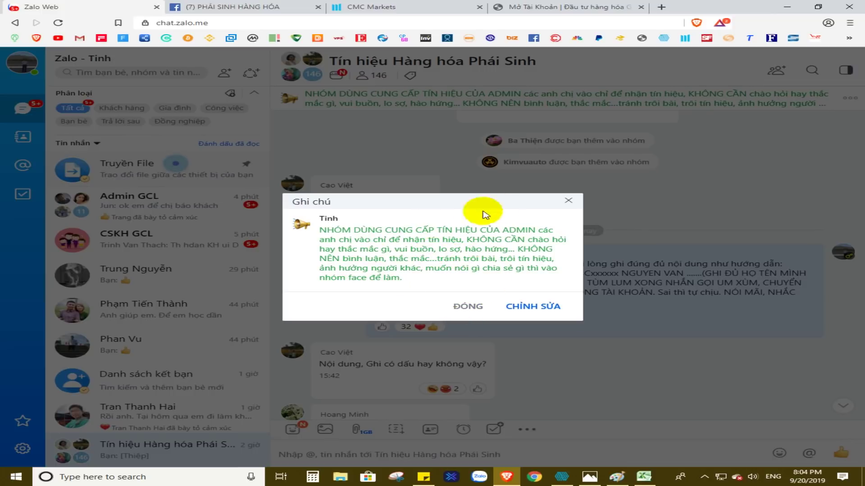
Find the admin's post about the Zalo signal group in the PHÁI SINH HÀNG HÓA Facebook group and expand its full text
left_click(244, 8)
scroll(322, 298, "down", 15)
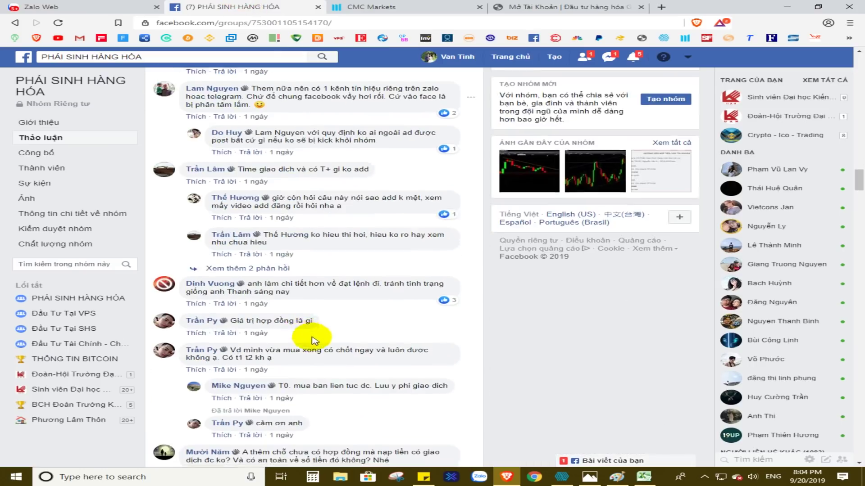
scroll(335, 361, "down", 10)
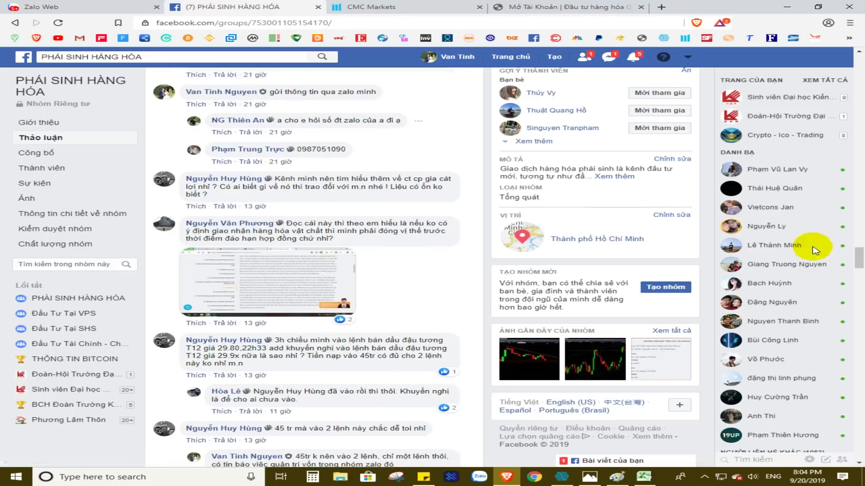
left_click_drag(854, 246, 858, 332)
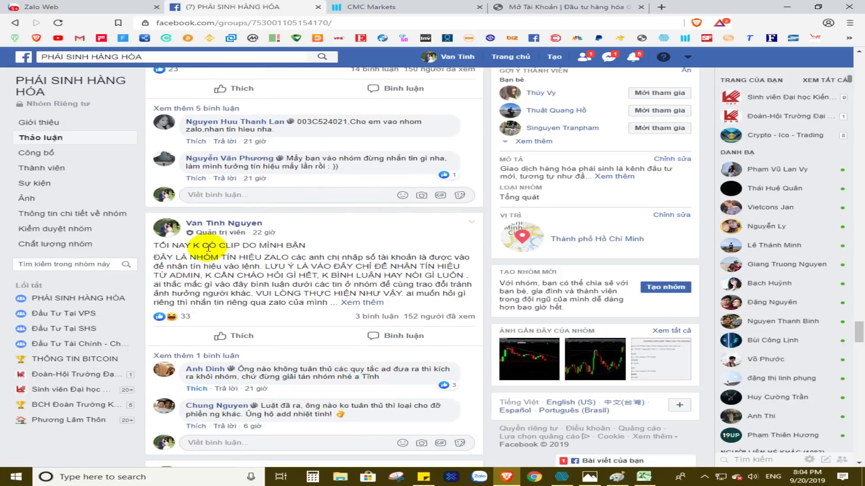
left_click(365, 303)
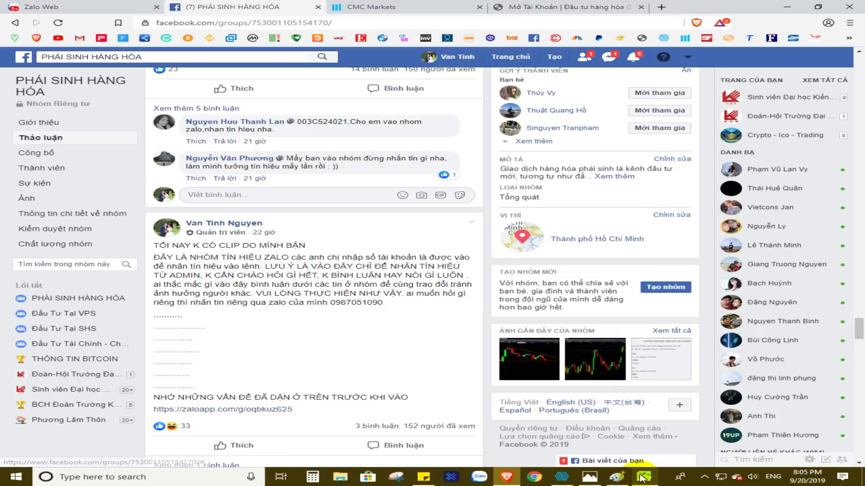
Switch to Photos and advance from the investment notes to the image listing common trading questions
mouse_move(641, 477)
mouse_move(564, 481)
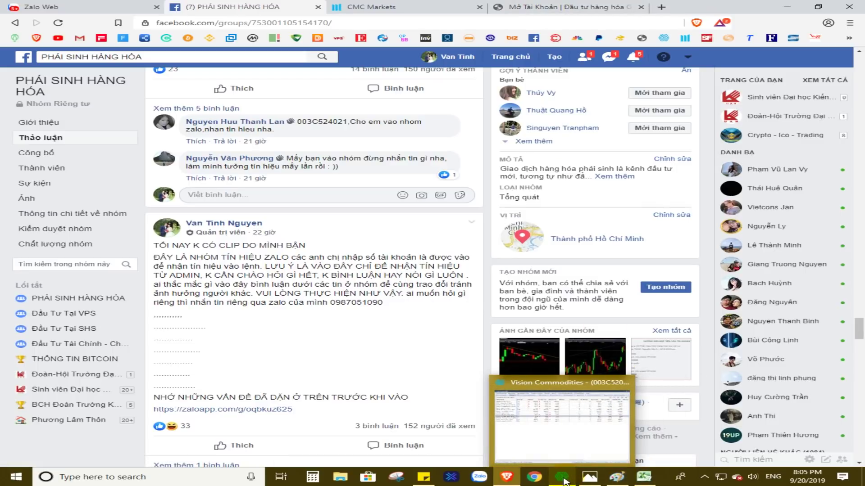
mouse_move(617, 482)
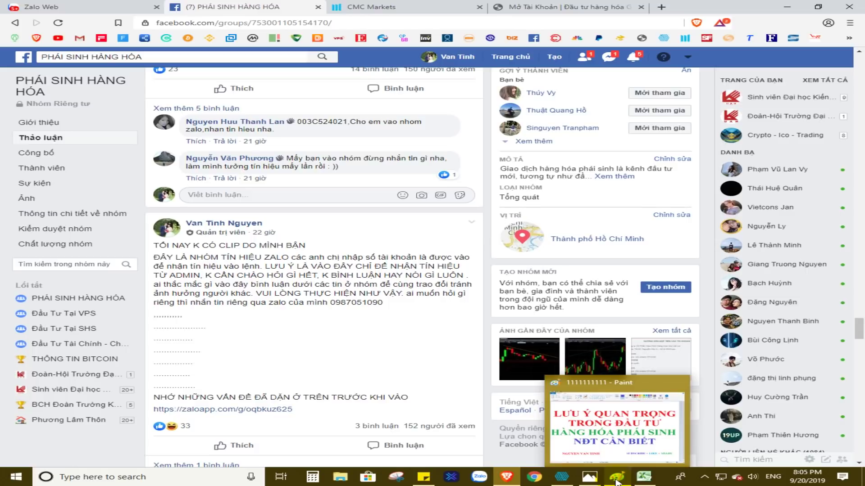
left_click(567, 432)
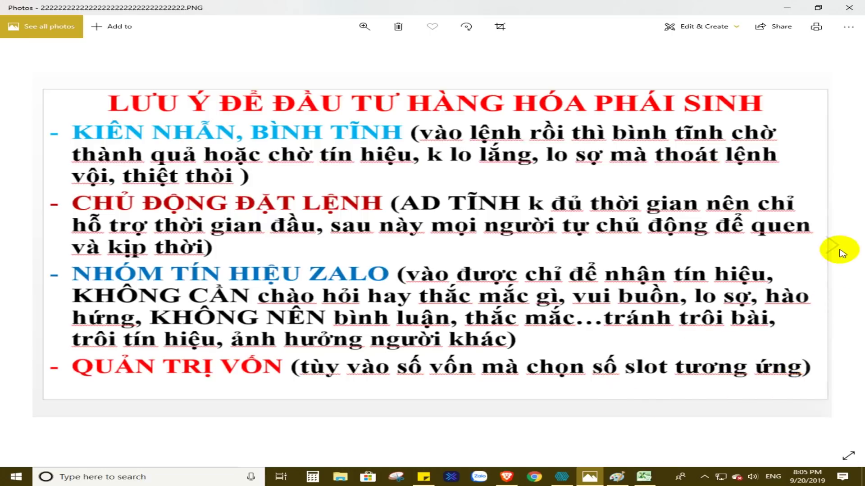
left_click(833, 248)
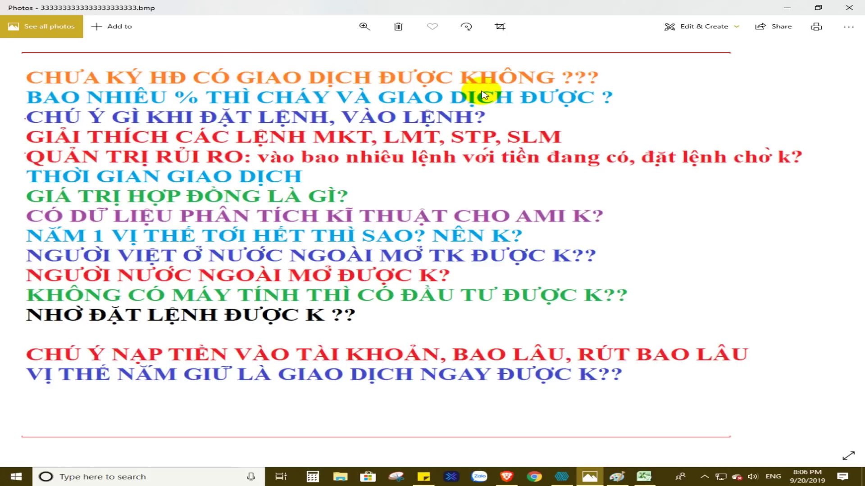
Open the Hướng dẫn mở tài khoản guide on the dautuhanghoa.vn site and examine its contract template downloads
mouse_move(510, 482)
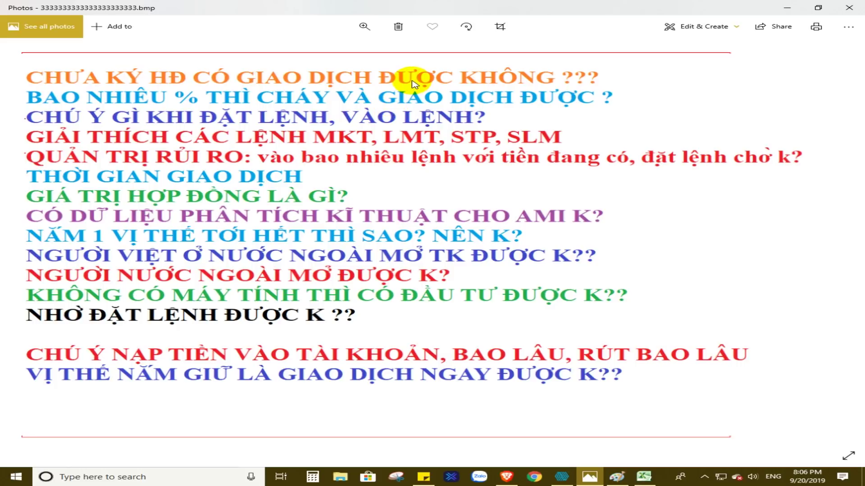
left_click(561, 476)
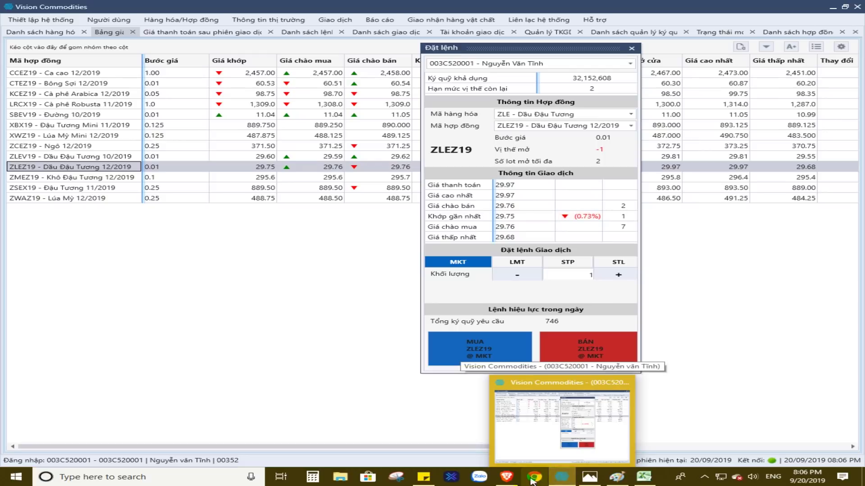
left_click(507, 481)
left_click(563, 7)
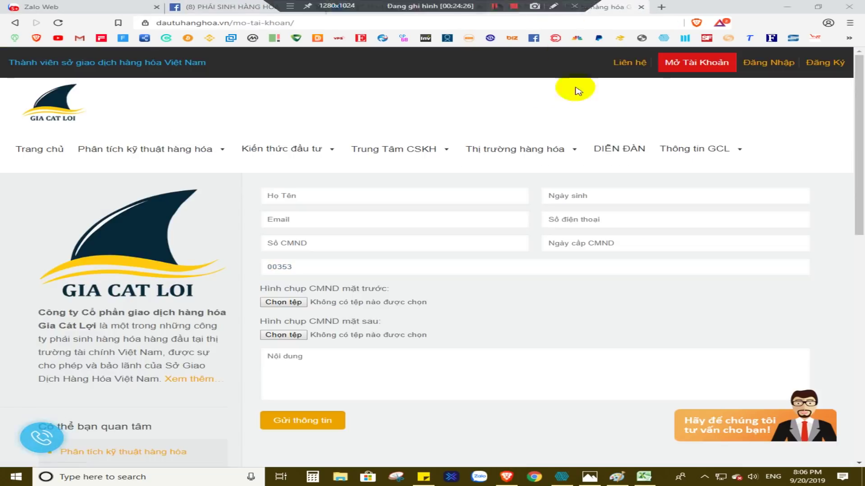
mouse_move(379, 151)
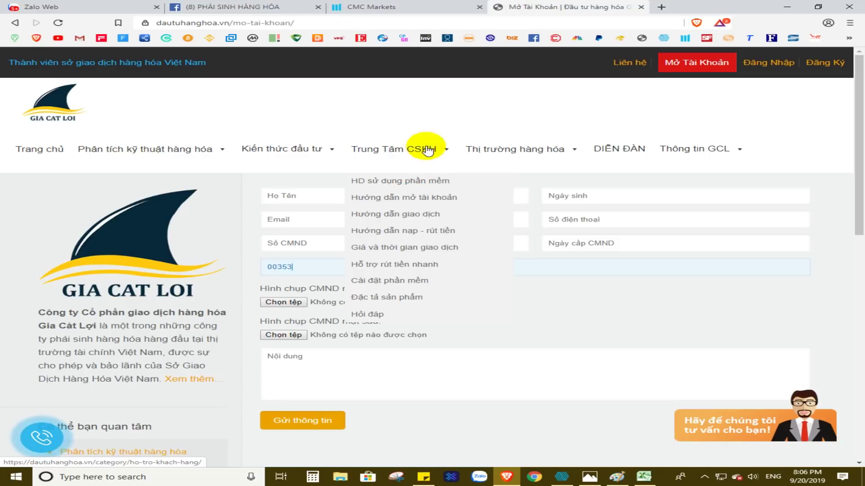
left_click(400, 198)
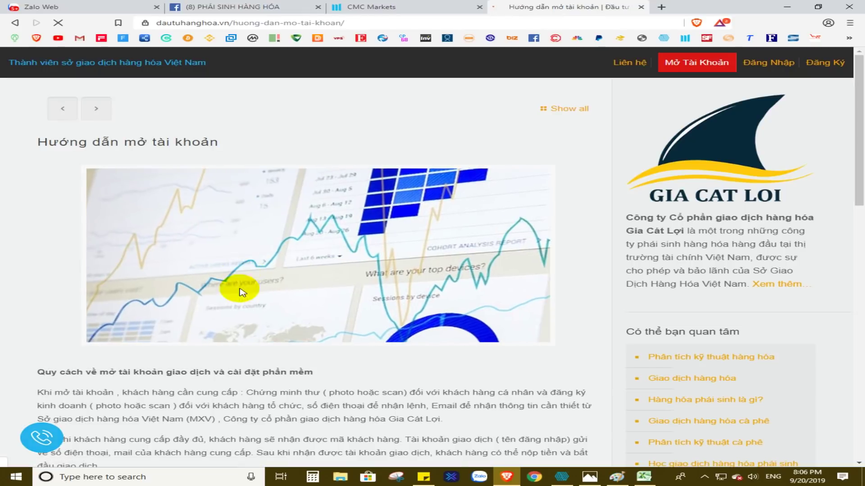
scroll(236, 289, "down", 15)
scroll(189, 97, "up", 2)
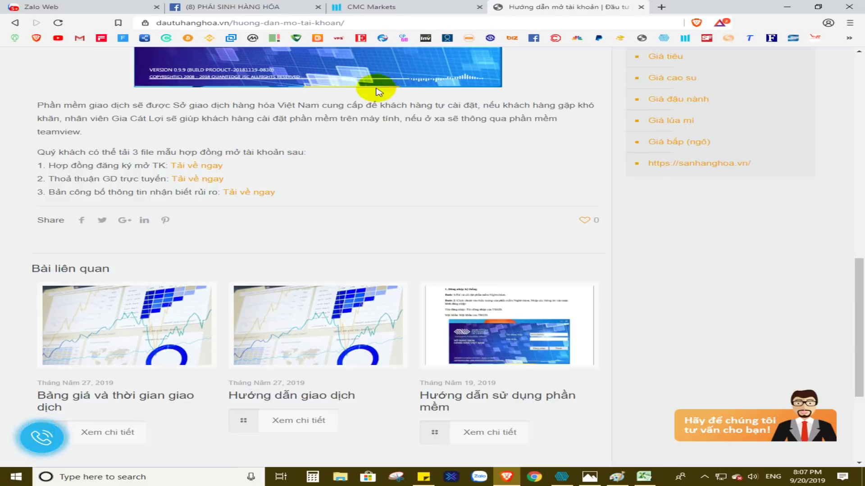
Switch to Vision Commodities, close the order window and open the Danh sách quản lý ký quỹ list
left_click(590, 477)
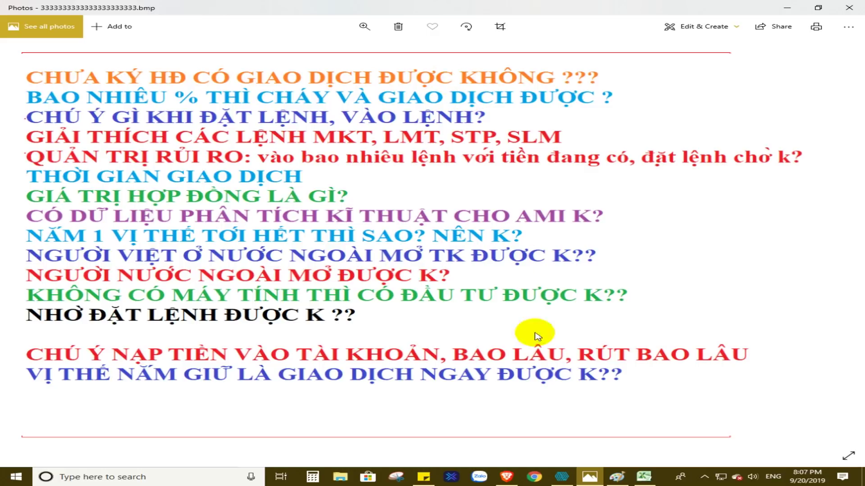
left_click(563, 478)
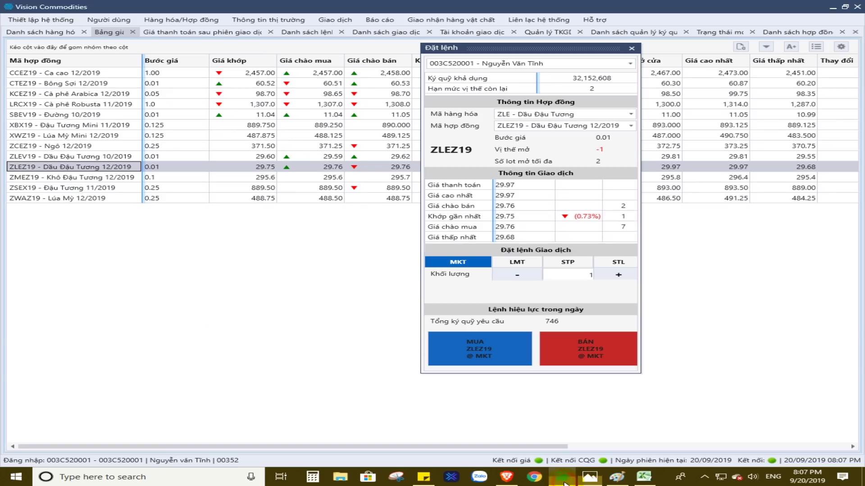
left_click(631, 48)
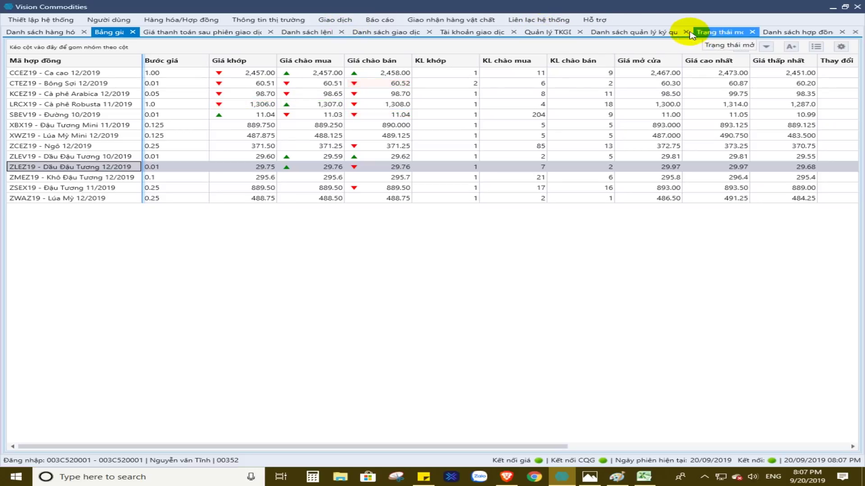
left_click(345, 21)
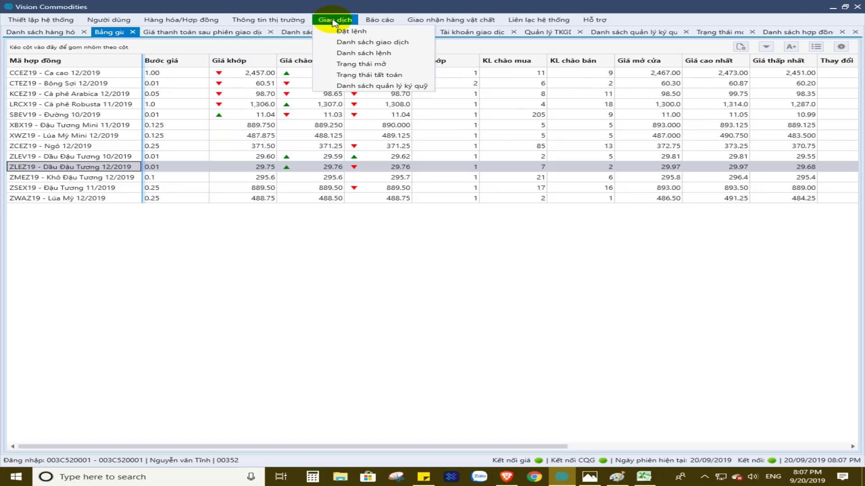
left_click(370, 86)
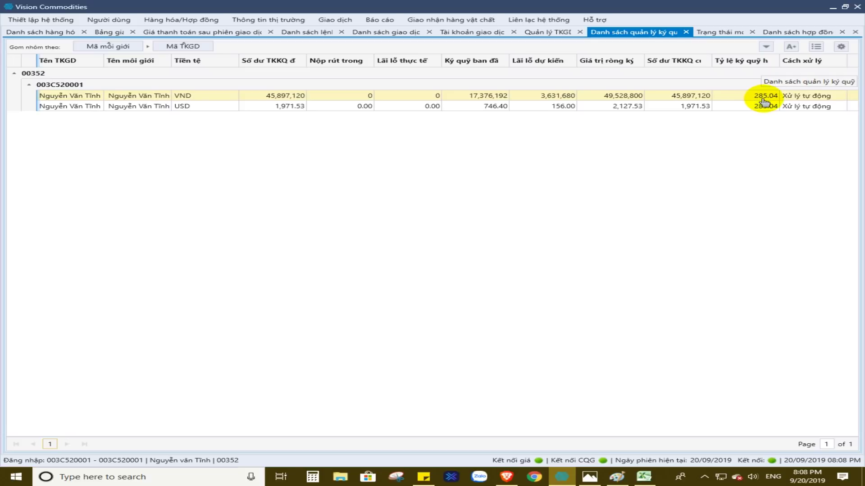
Examine the margin levels of all commodities in the Excel sheet alongside the account's margin list in Vision Commodities
left_click(644, 476)
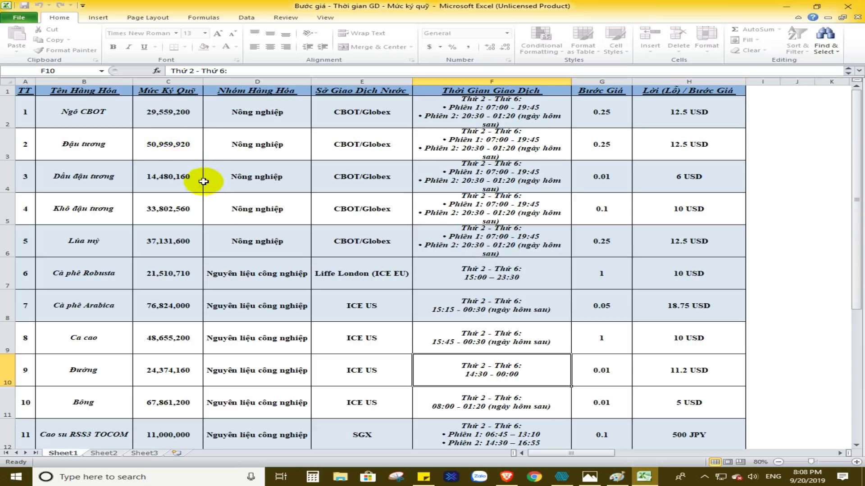
left_click(562, 476)
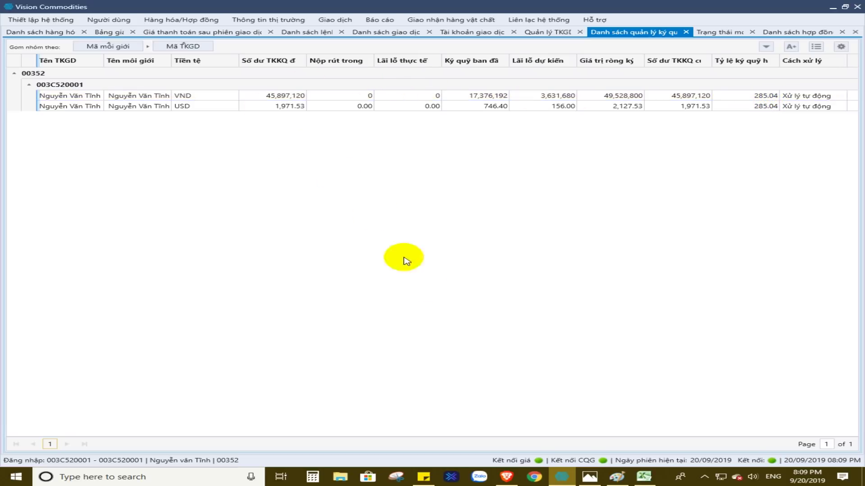
left_click(644, 476)
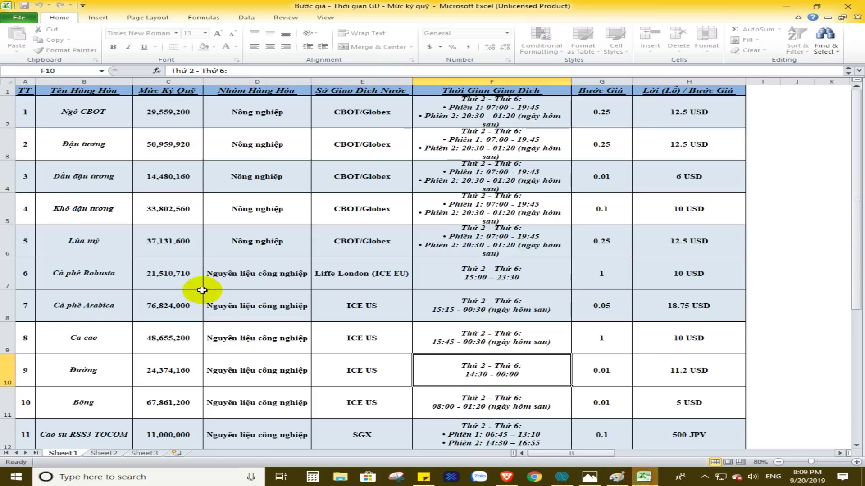
scroll(140, 343, "down", 2)
scroll(158, 332, "up", 2)
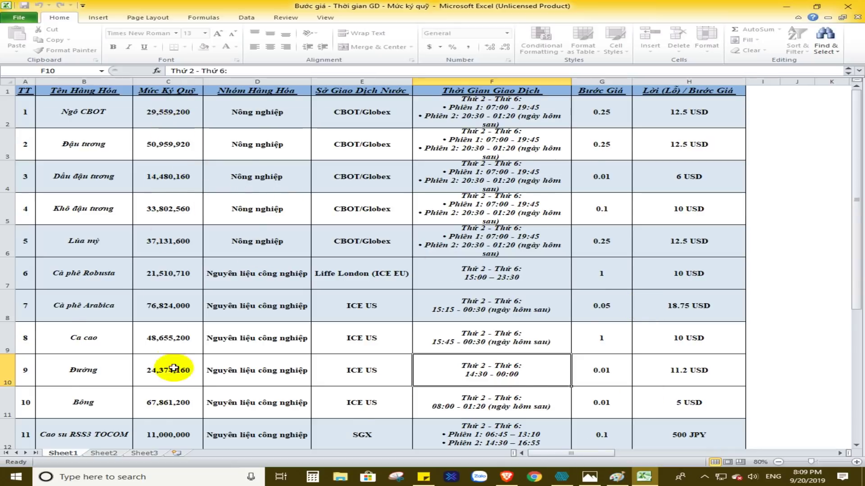
scroll(173, 366, "down", 3)
scroll(169, 357, "up", 3)
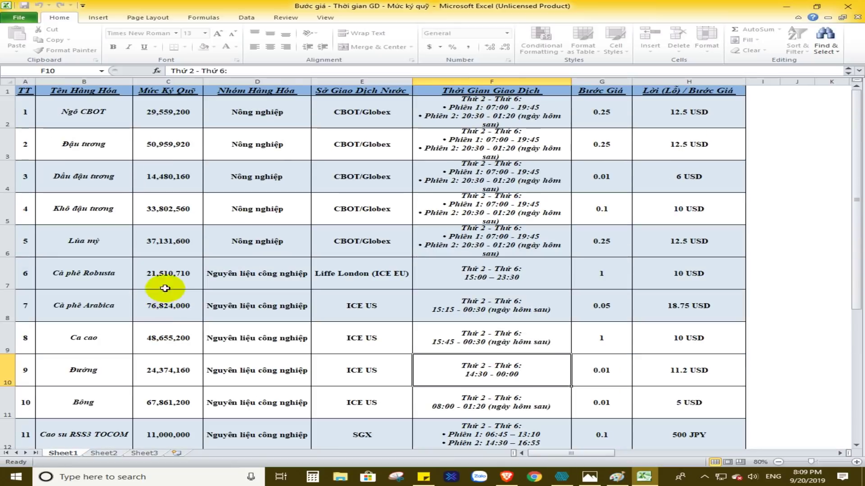
scroll(170, 324, "down", 3)
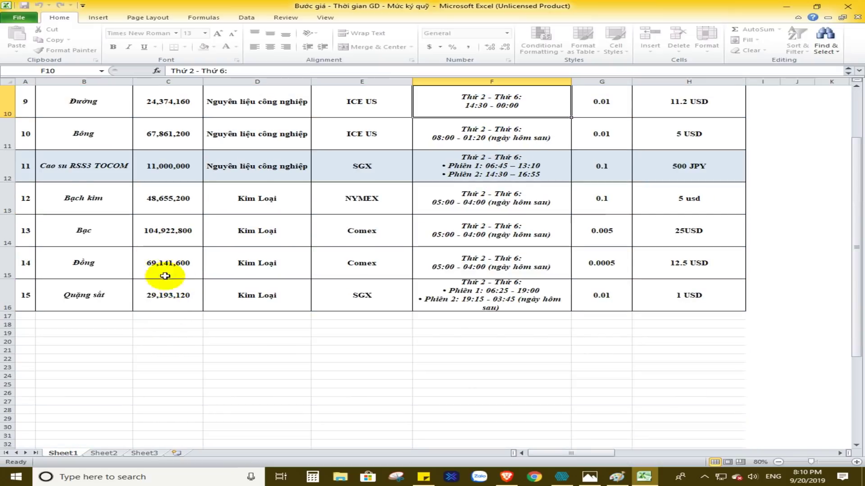
scroll(164, 273, "up", 3)
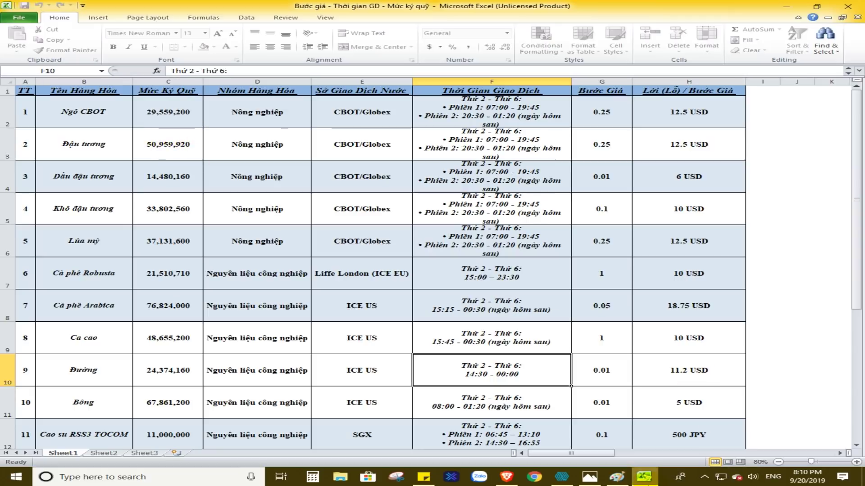
left_click(570, 482)
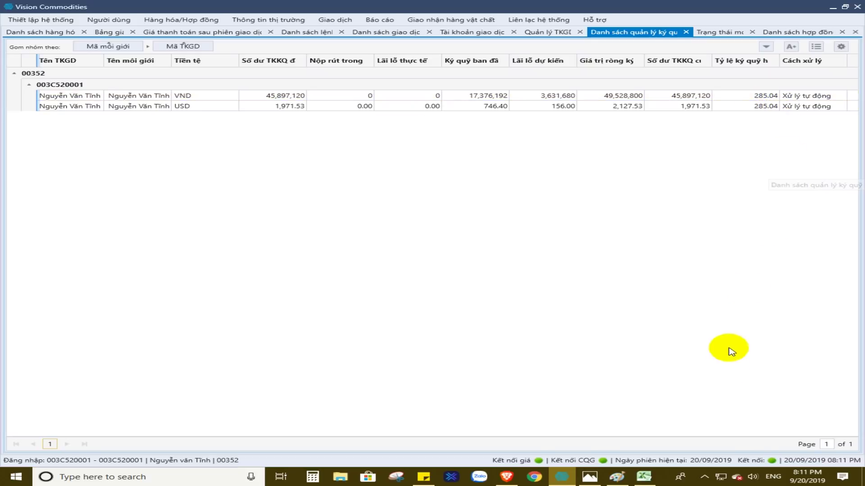
Check the question list in Photos and open the ZLEZ19 - Dầu Đậu Tương 12/2019 order window from the Bảng giá list in Vision Commodities
mouse_move(565, 481)
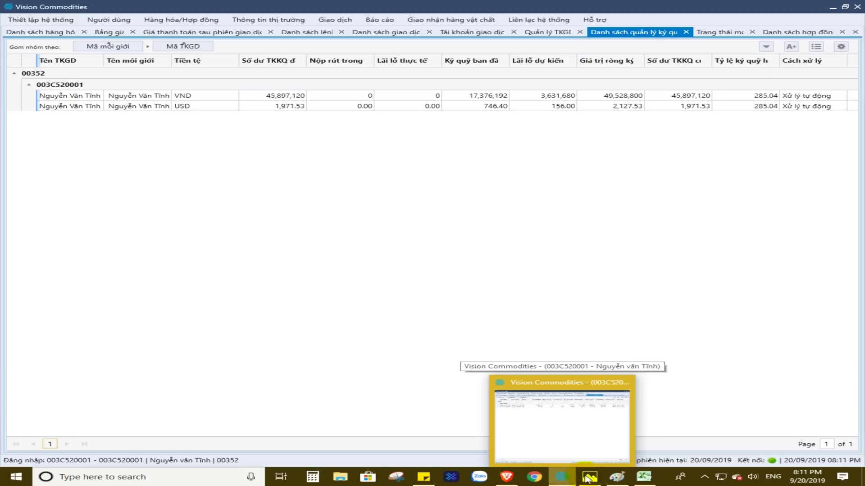
left_click(588, 479)
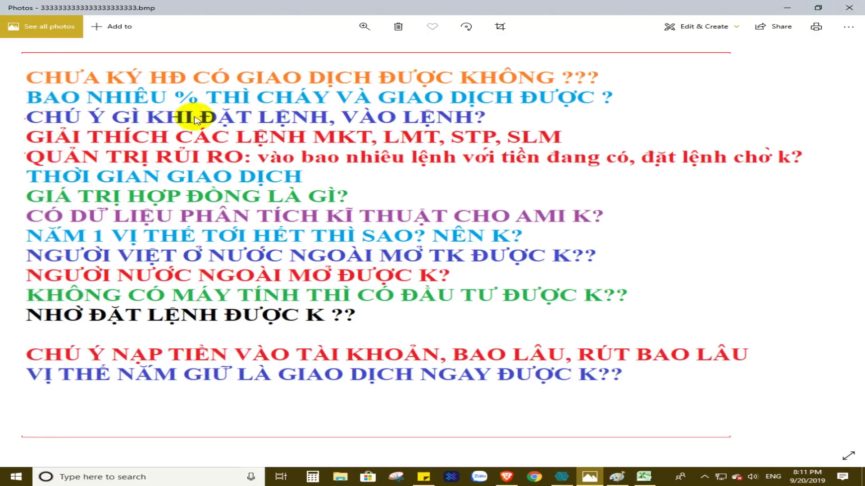
left_click(561, 477)
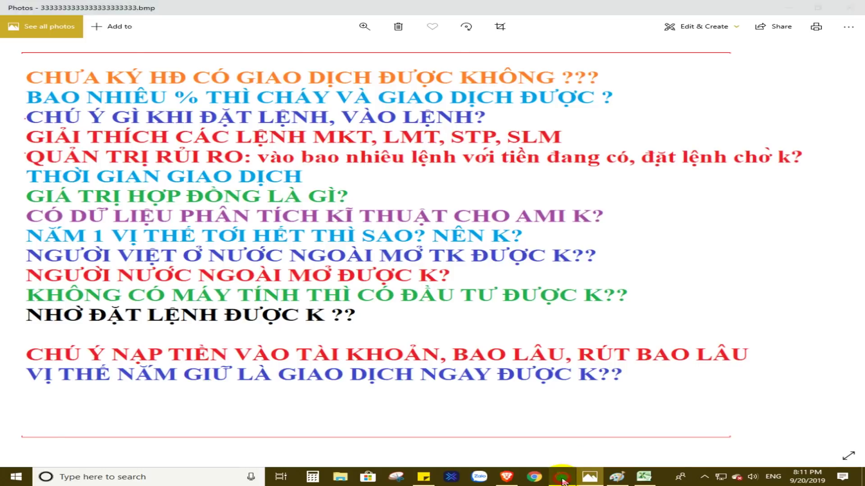
left_click(108, 32)
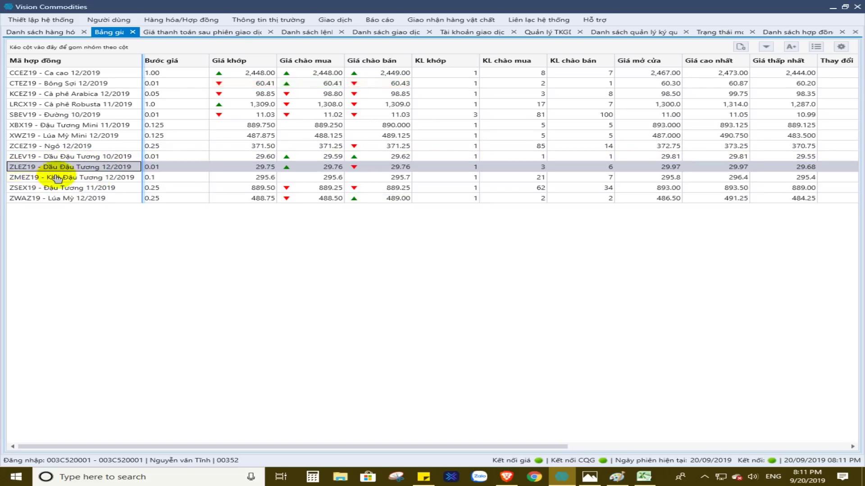
left_click(253, 169)
double_click(253, 170)
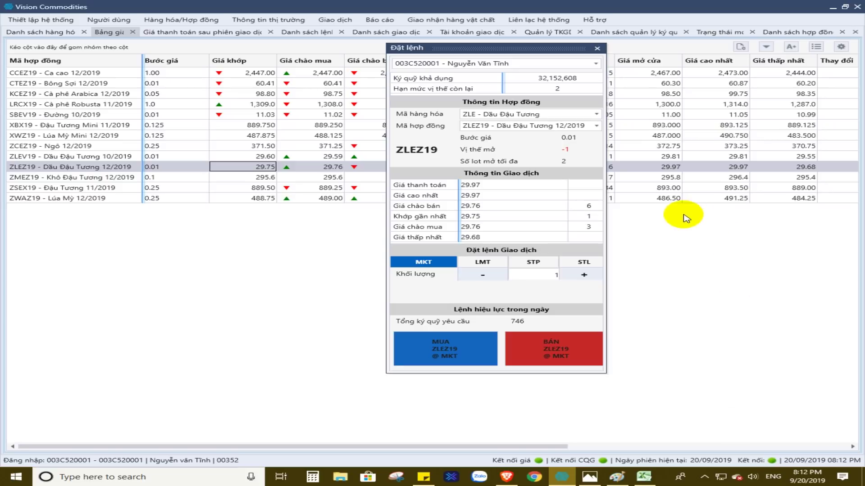
Close the order window to review the questions in Photos, and reopen it for ZLEZ19 in Vision Commodities with the MKT order type
left_click(597, 48)
left_click(590, 476)
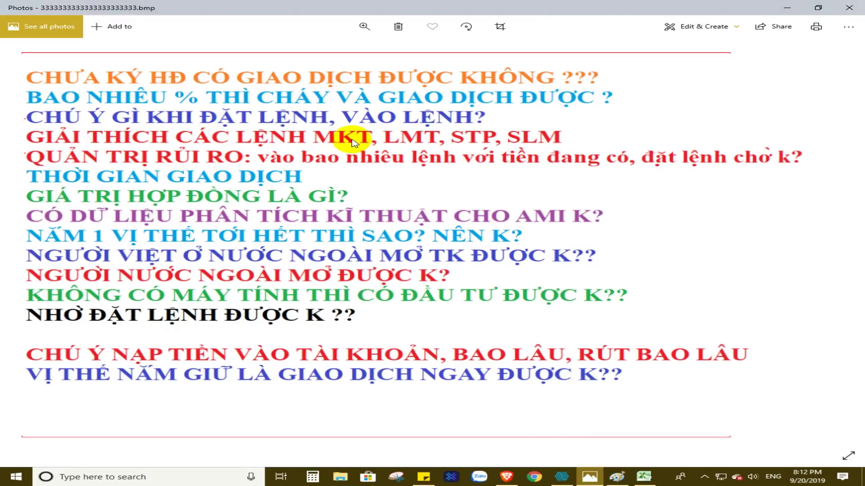
left_click(561, 476)
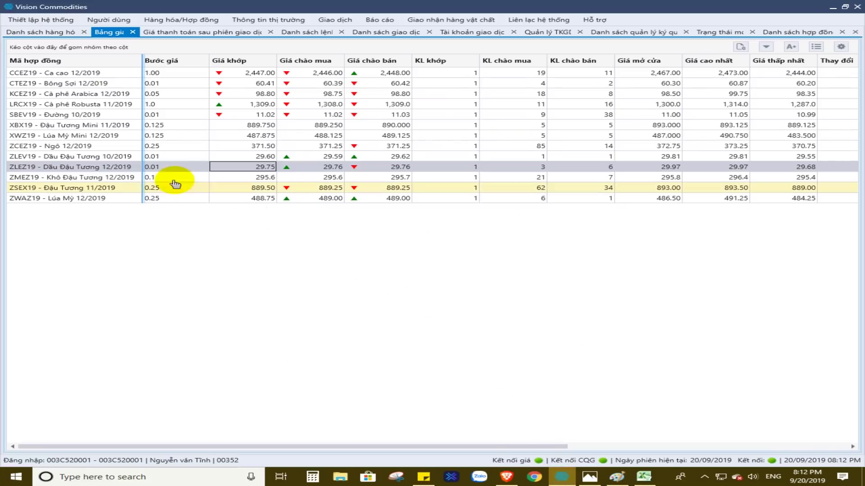
double_click(81, 167)
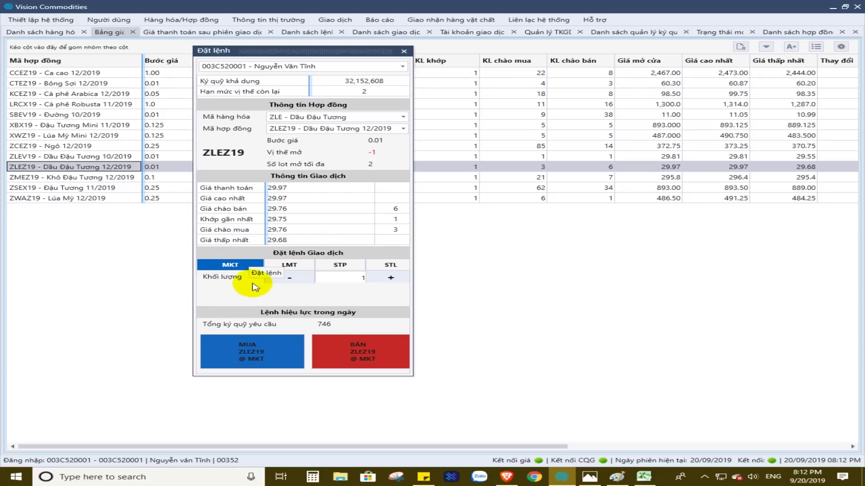
left_click(232, 269)
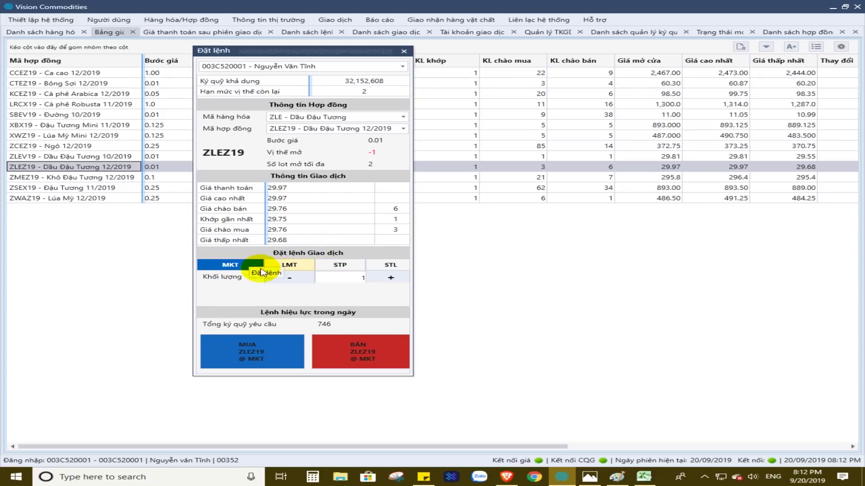
left_click(231, 270)
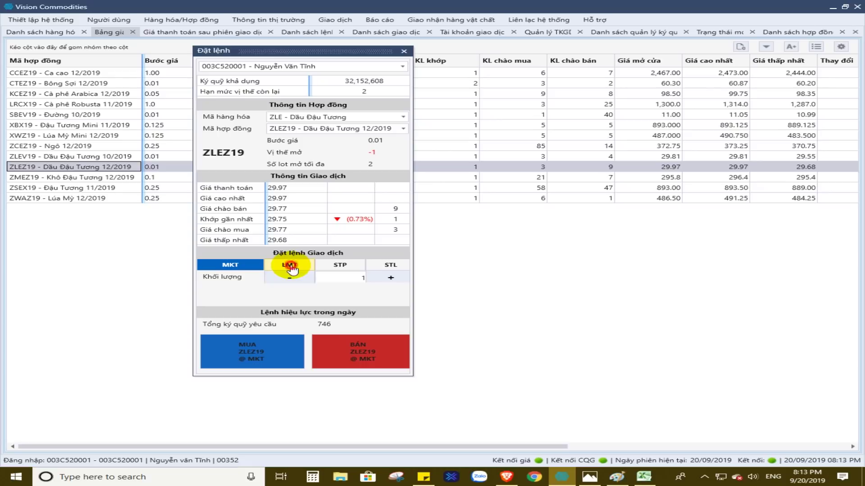
Select the LMT order type for ZLEZ19 and examine its volume and limit price fields
left_click(291, 265)
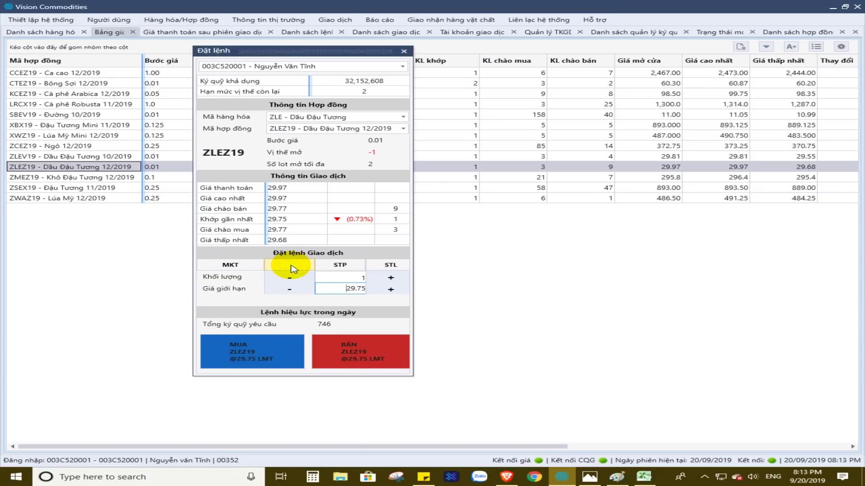
left_click(361, 277)
type("1")
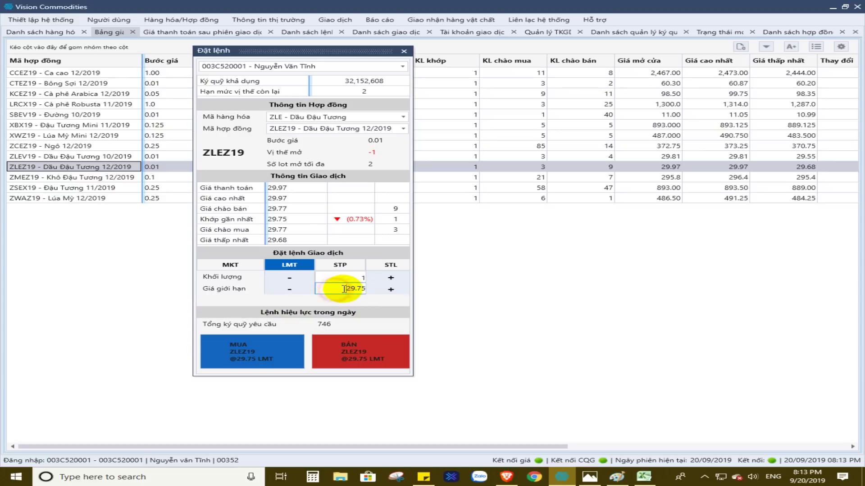
type("29.75")
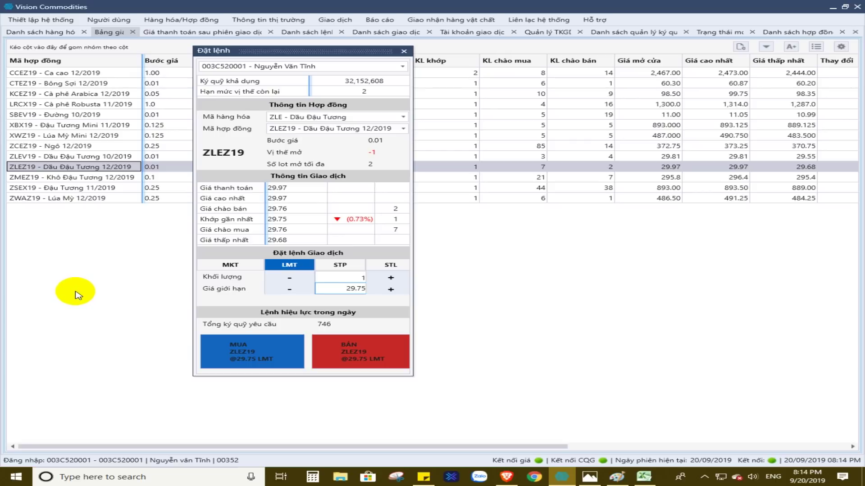
left_click(289, 267)
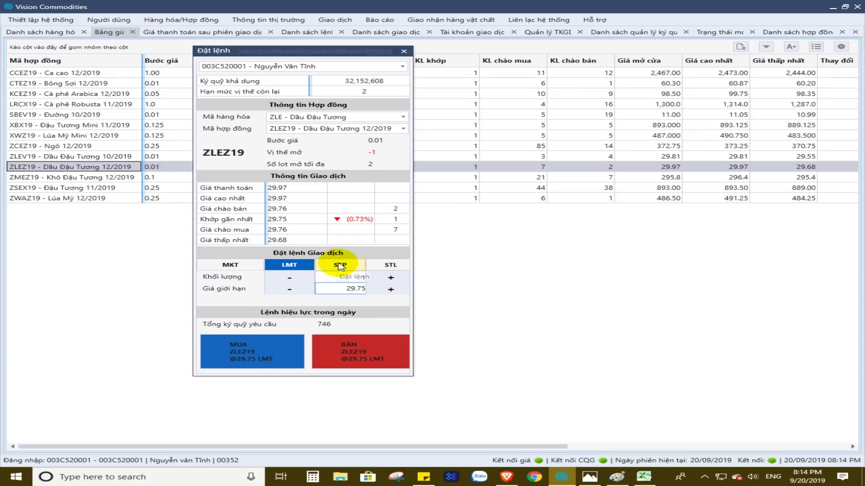
Examine the STP order's stop price field and the STL order's stop and limit price fields in the ZLEZ19 order window
left_click(340, 265)
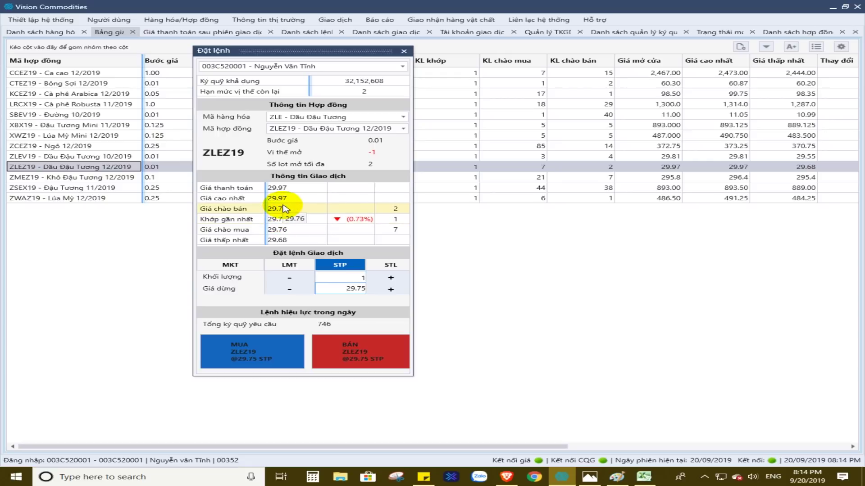
double_click(351, 290)
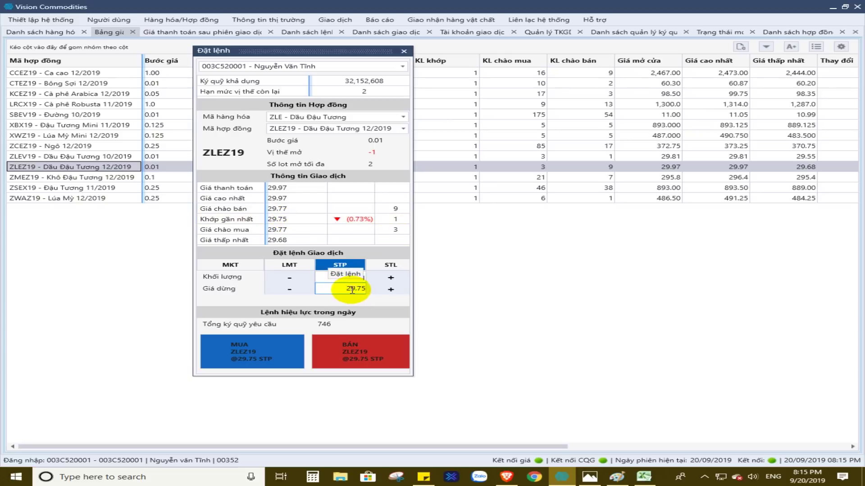
left_click(232, 354)
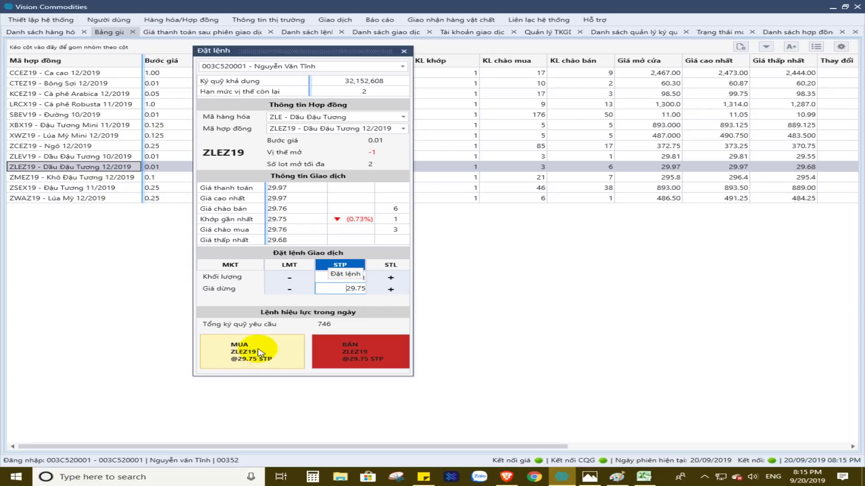
left_click(353, 288)
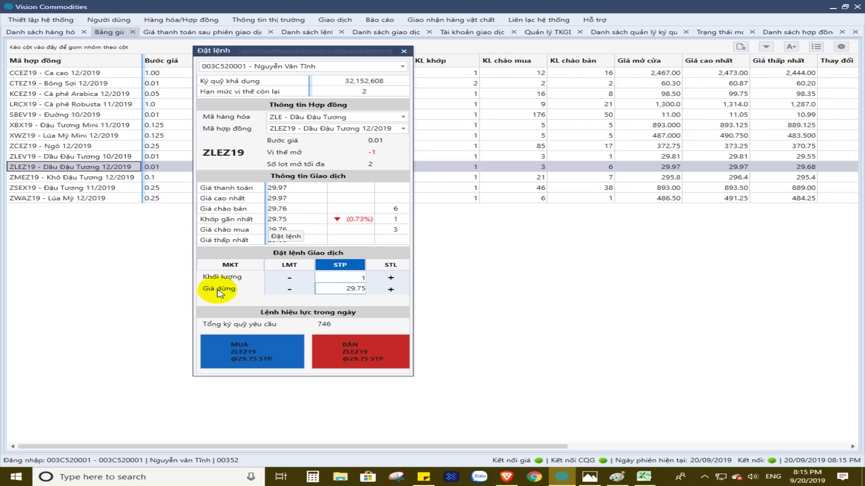
left_click(398, 269)
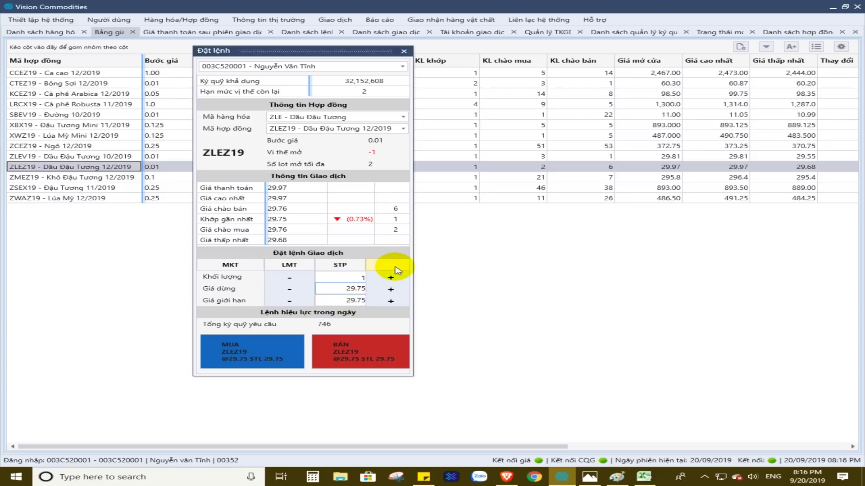
left_click(395, 268)
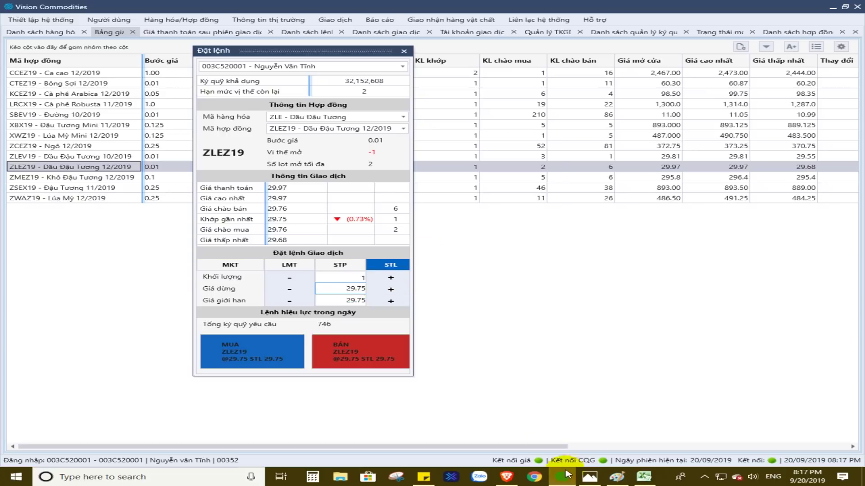
Check the question list in Photos, return to Vision Commodities and set the ZLEZ19 order type back to MKT
left_click(590, 478)
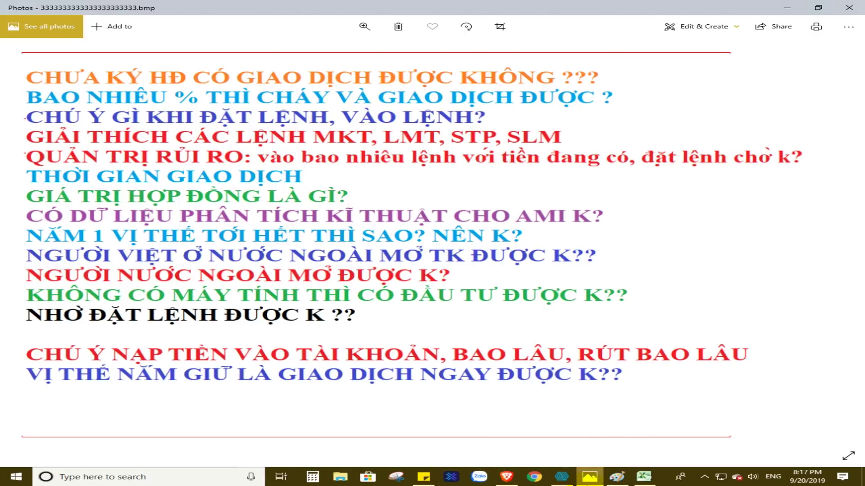
mouse_move(588, 481)
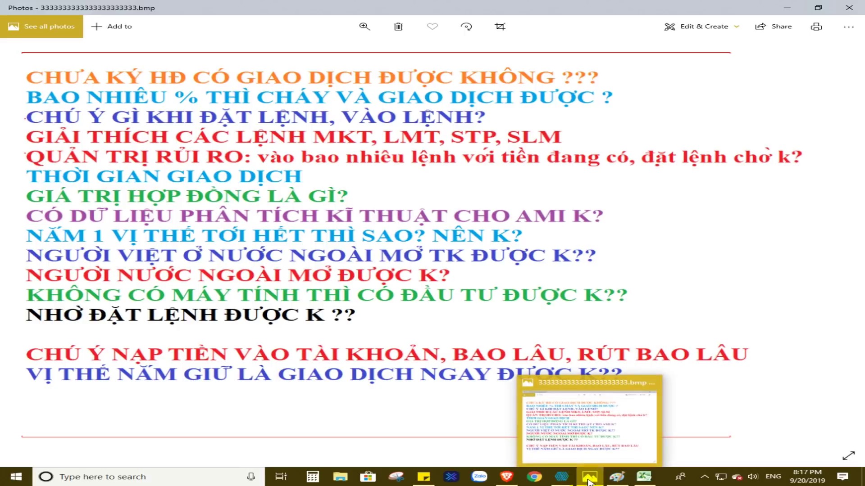
left_click(562, 477)
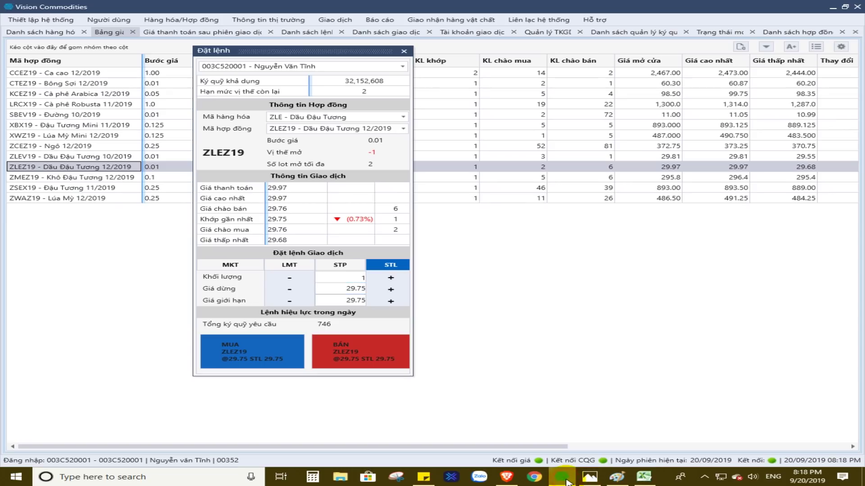
left_click(373, 48)
left_click(595, 260)
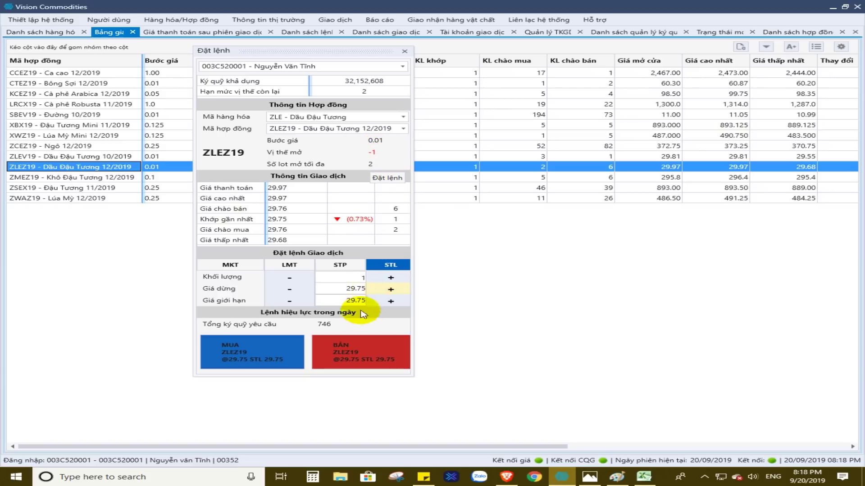
left_click(230, 266)
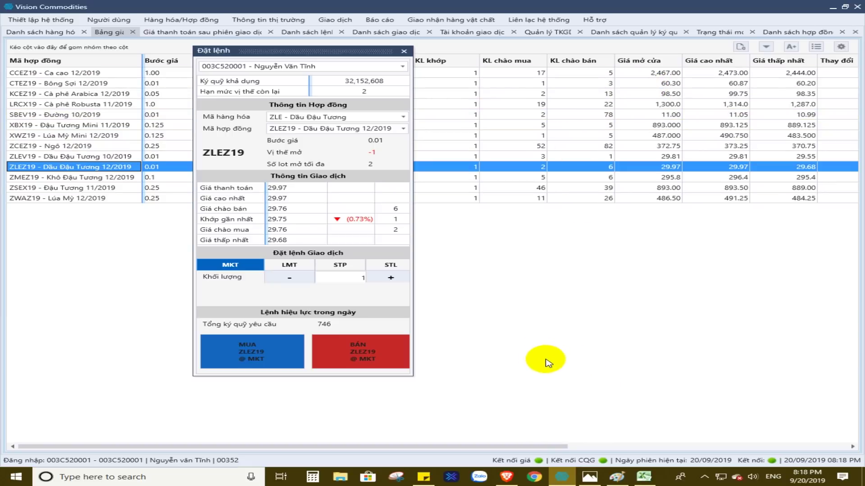
Switch to the CMC Markets page in the Brave browser and log in with the saved account e-mail and password
left_click(588, 480)
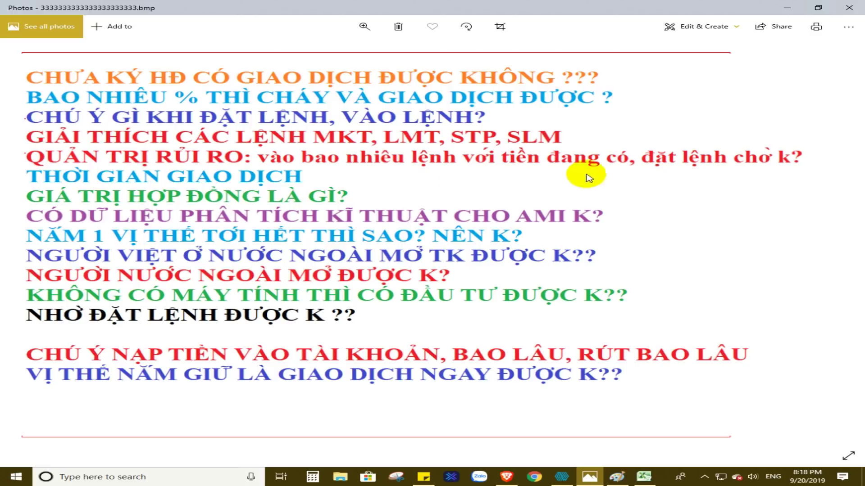
left_click(501, 479)
left_click(361, 7)
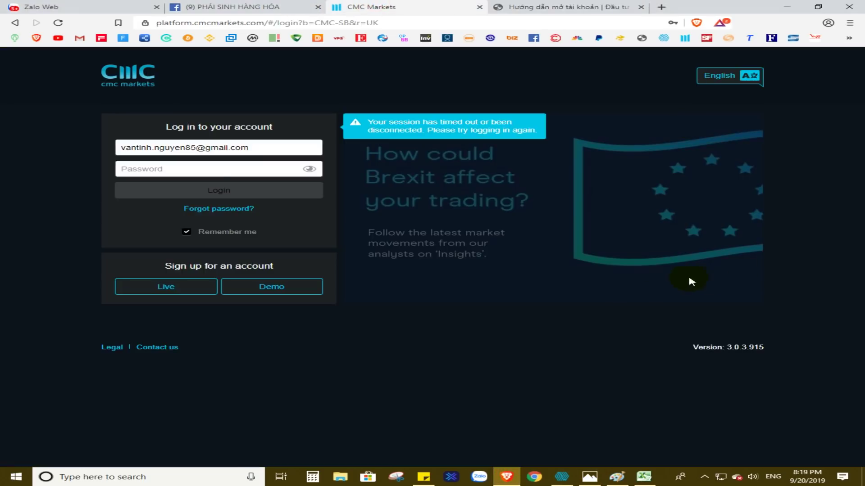
left_click(185, 170)
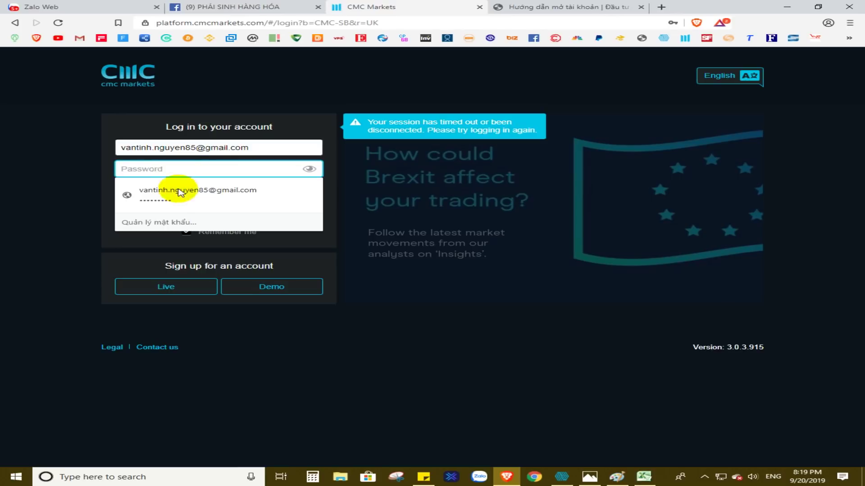
left_click(176, 189)
left_click(219, 190)
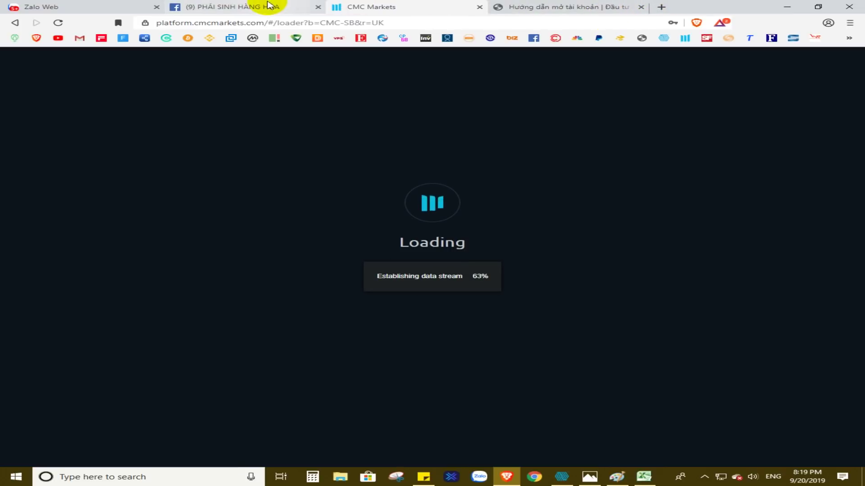
Dismiss the live account offer to maximize the Soybean Oil - Dec 2019 chart in CMC Markets, and return to the question list in Photos
left_click(562, 476)
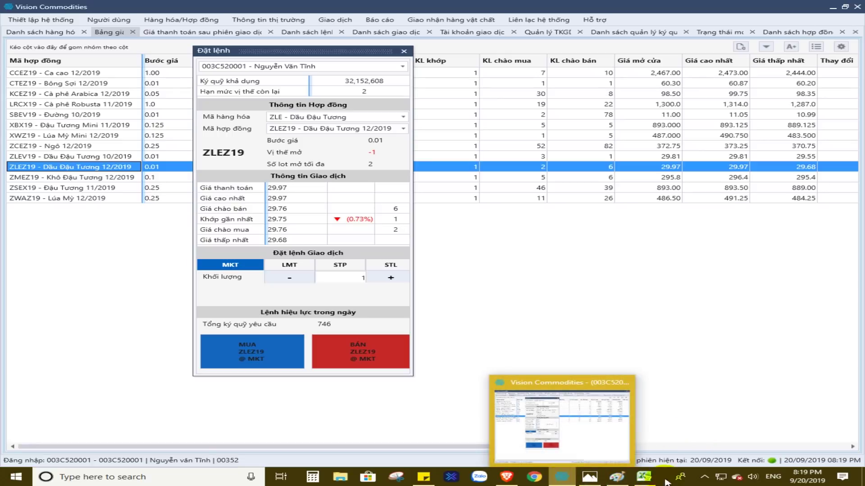
left_click(563, 479)
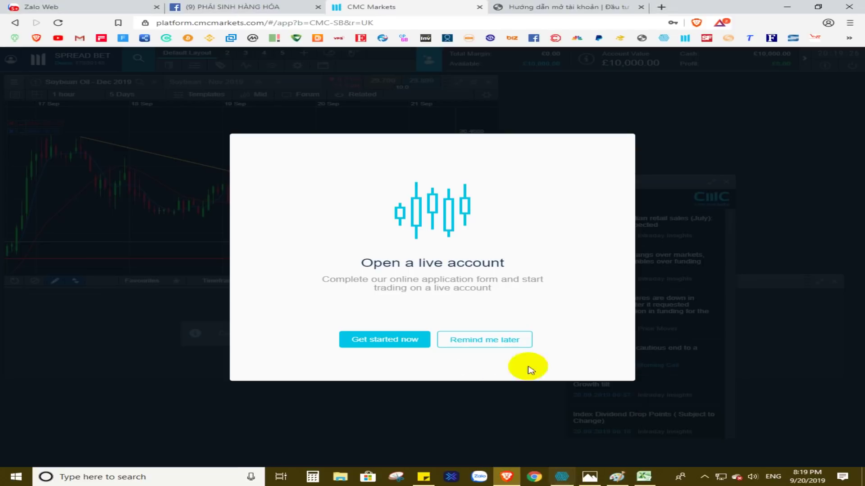
left_click(516, 339)
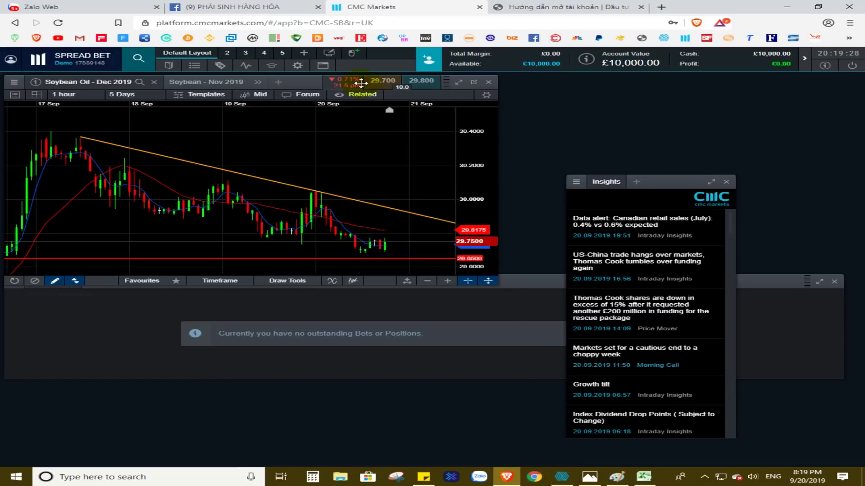
left_click(460, 82)
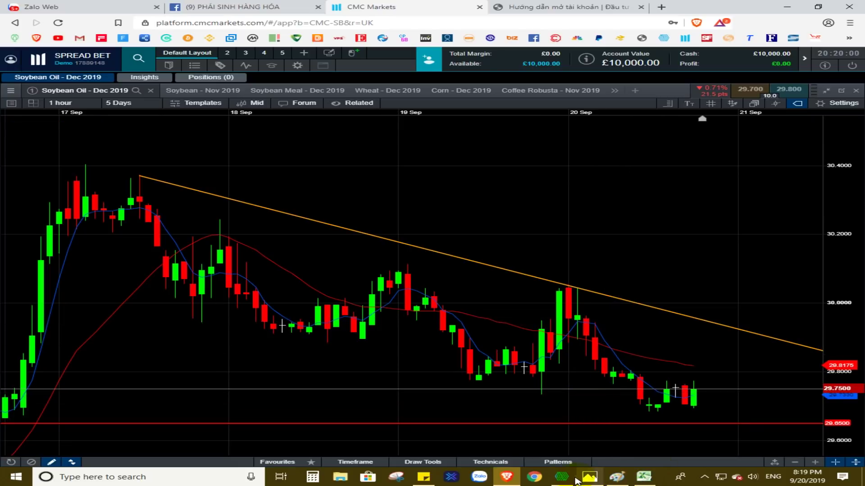
mouse_move(563, 481)
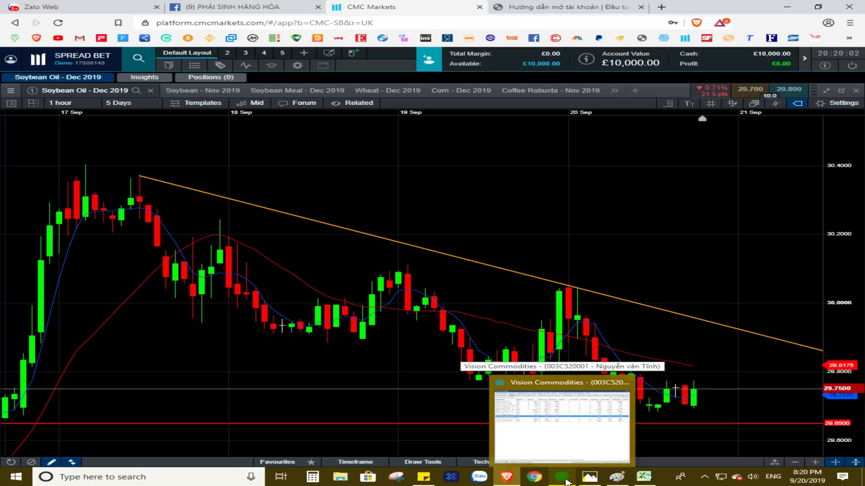
left_click(590, 477)
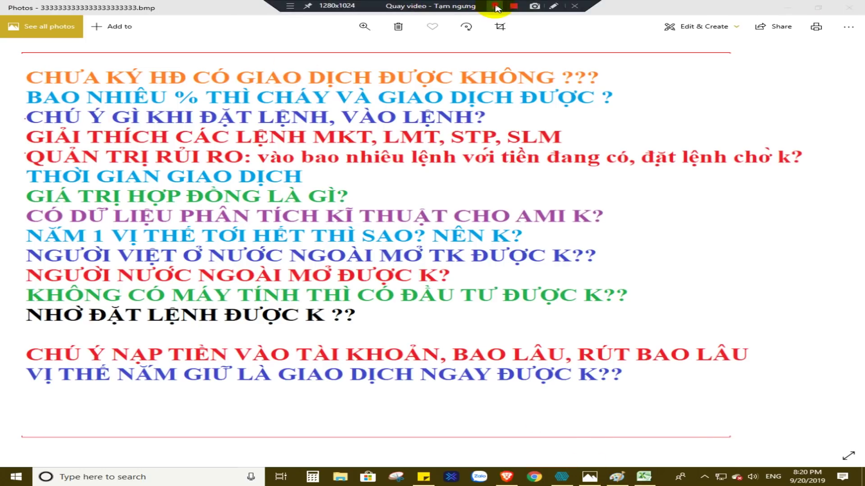
Switch to the Excel price step and margin sheet, review the commodities' trading hours, and return to the question list in Photos
left_click(496, 7)
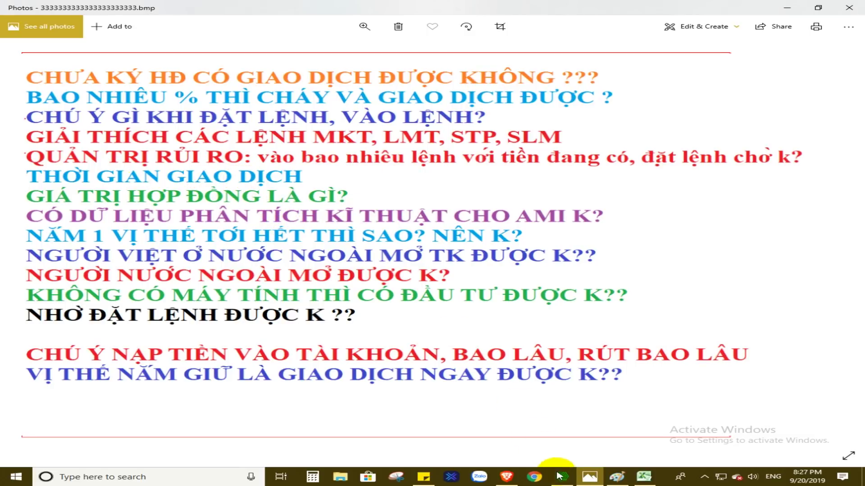
left_click(644, 476)
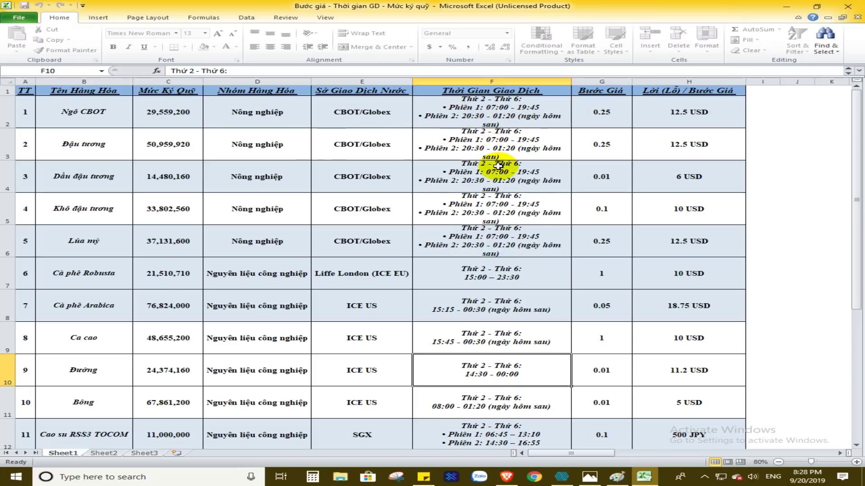
scroll(506, 166, "down", 2)
scroll(500, 360, "up", 1)
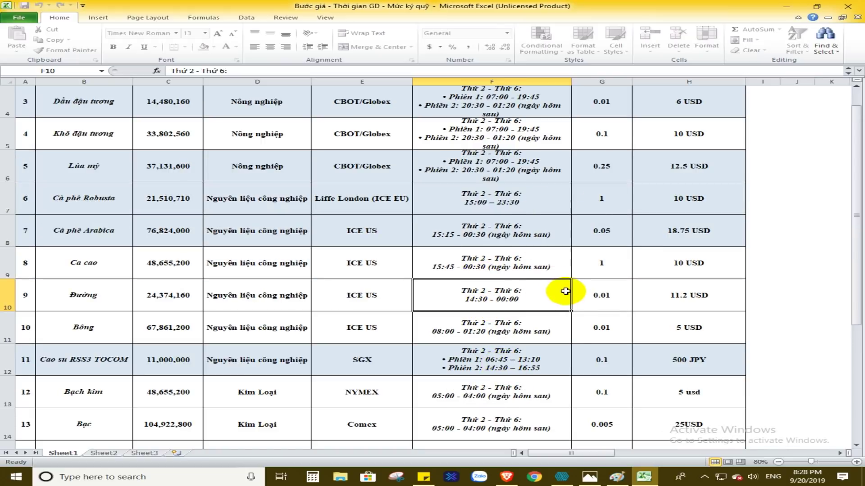
scroll(570, 293, "up", 1)
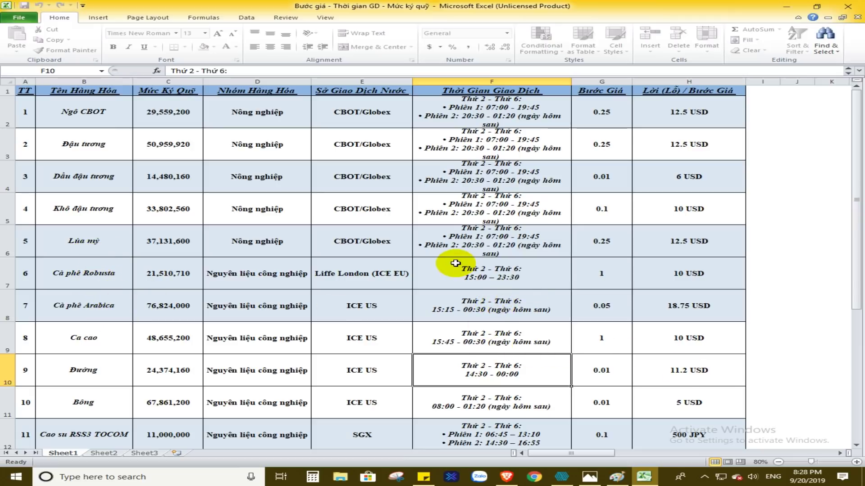
left_click(591, 478)
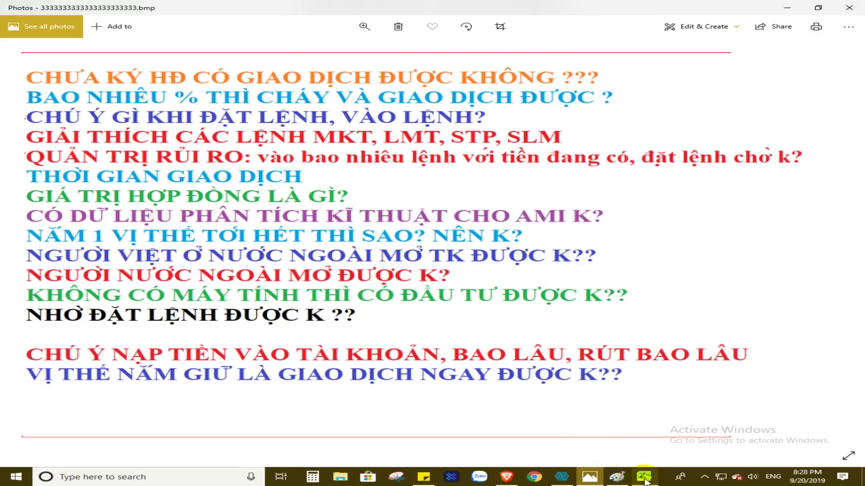
Switch to Vision Commodities, close the ZLEZ19 order window, check the price board's contract value column, and return to Photos
mouse_move(645, 481)
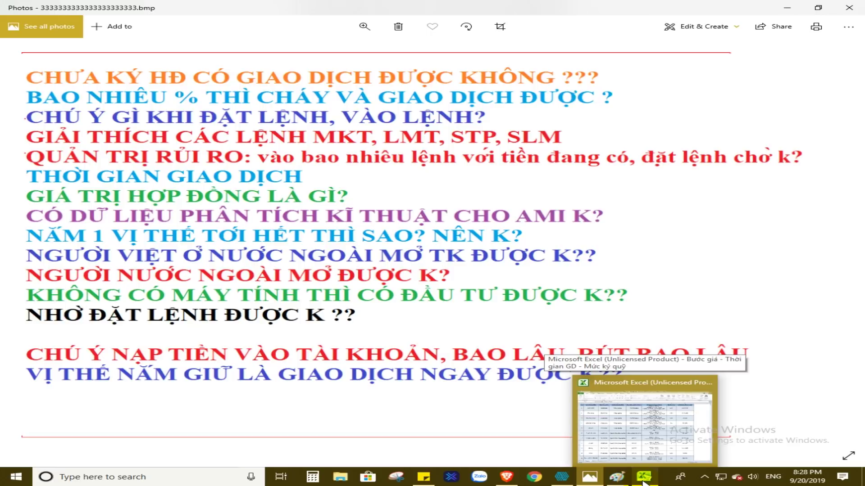
left_click(643, 480)
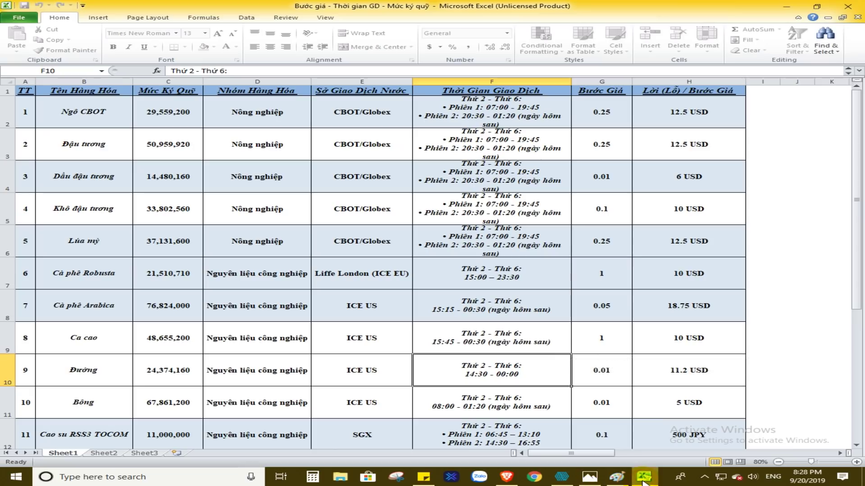
left_click(561, 477)
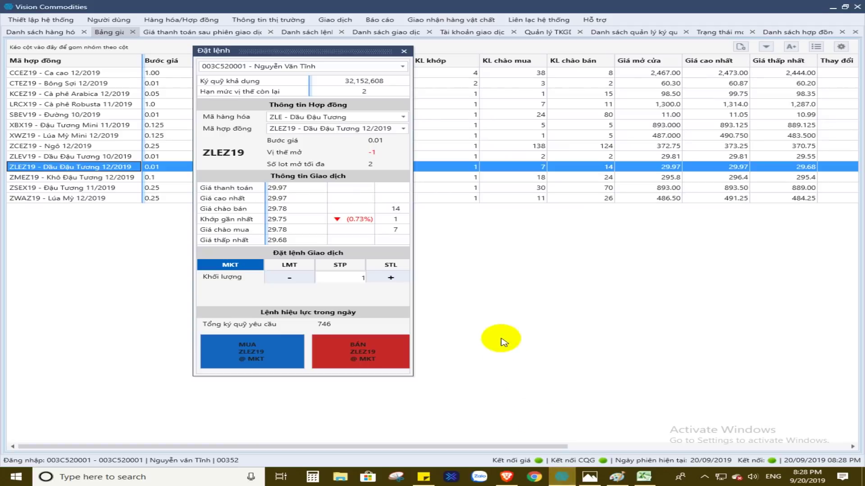
left_click(404, 51)
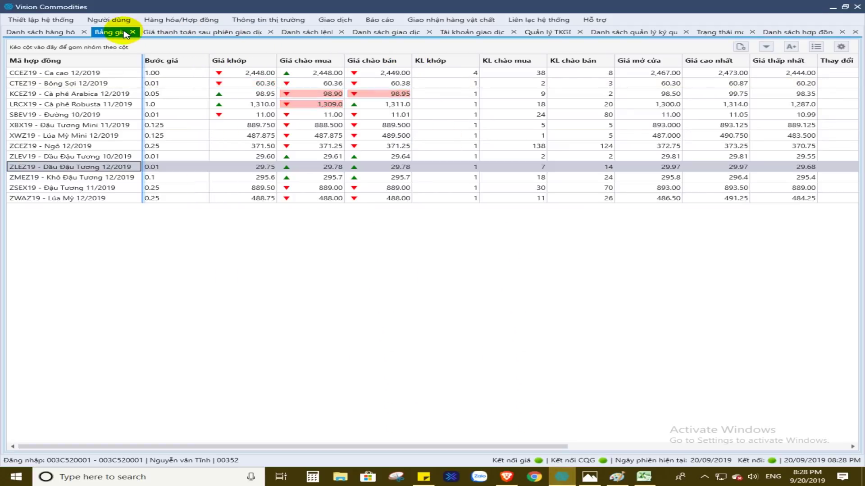
left_click_drag(489, 446, 768, 450)
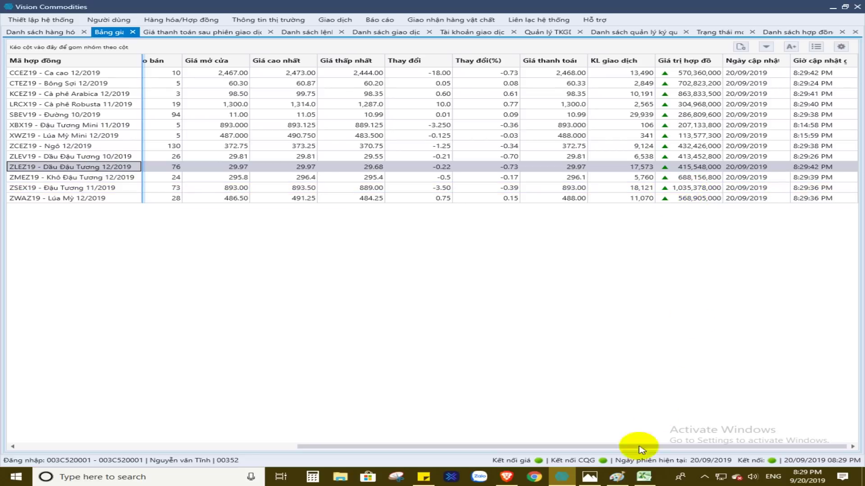
left_click(591, 477)
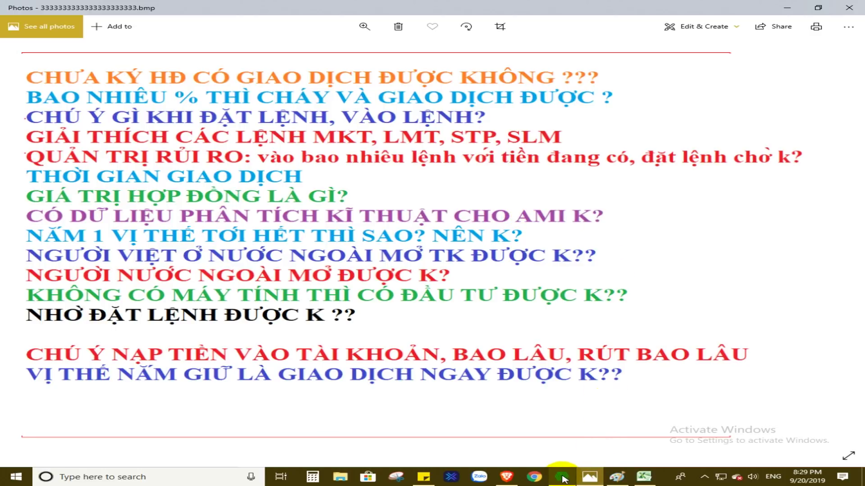
Switch to CMC Markets in Brave, view a wider time range of the Soybean Oil - Dec 2019 chart, and return to Photos
left_click(506, 477)
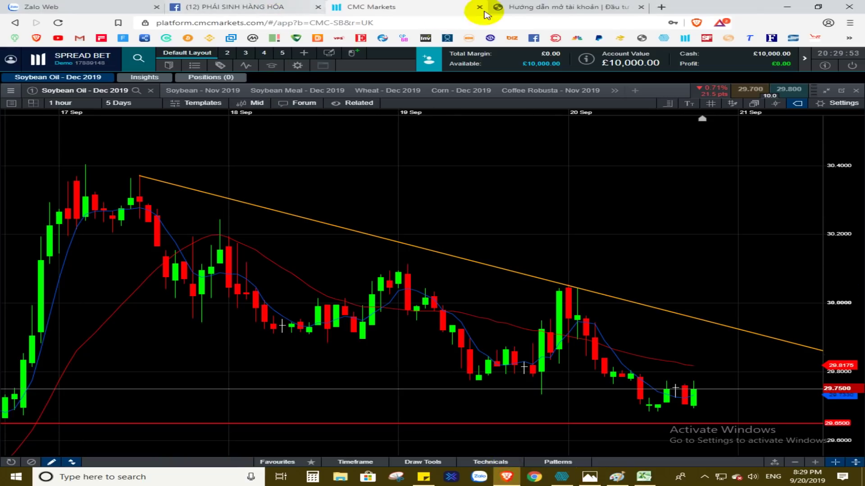
scroll(165, 216, "down", 2)
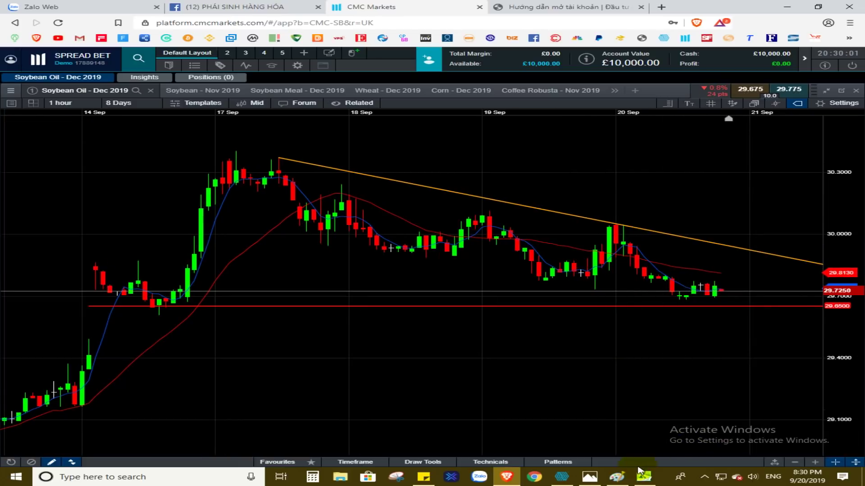
left_click(590, 480)
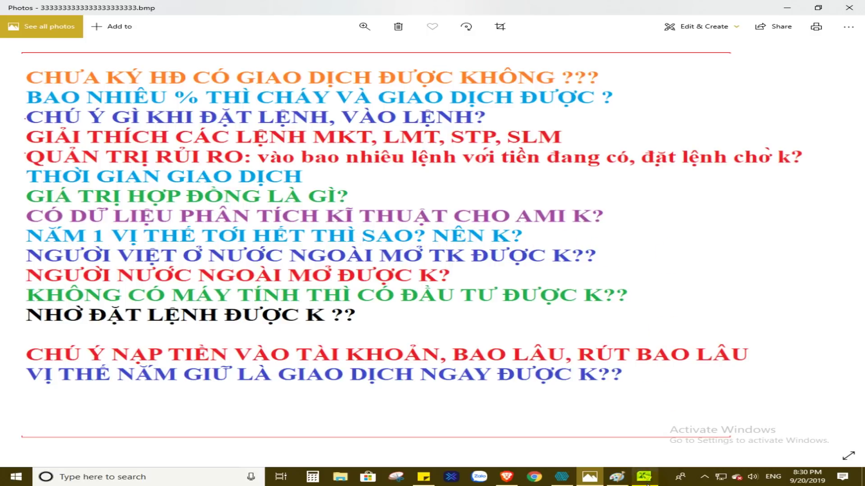
mouse_move(648, 485)
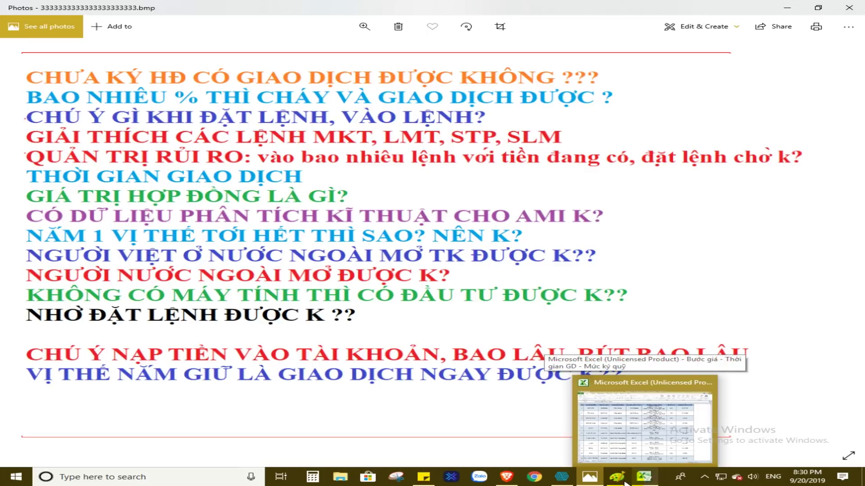
Switch to Vision Commodities, check the contract list's first notice and last trading dates, and return to the question list in Photos
left_click(562, 476)
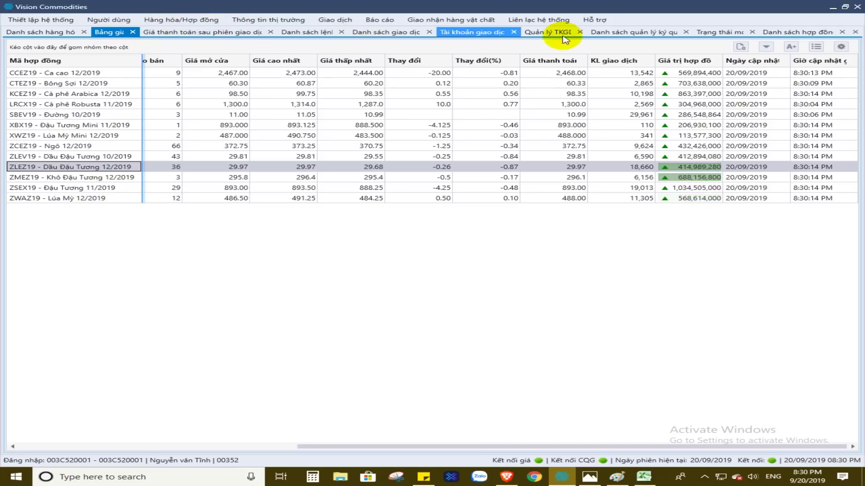
left_click(796, 34)
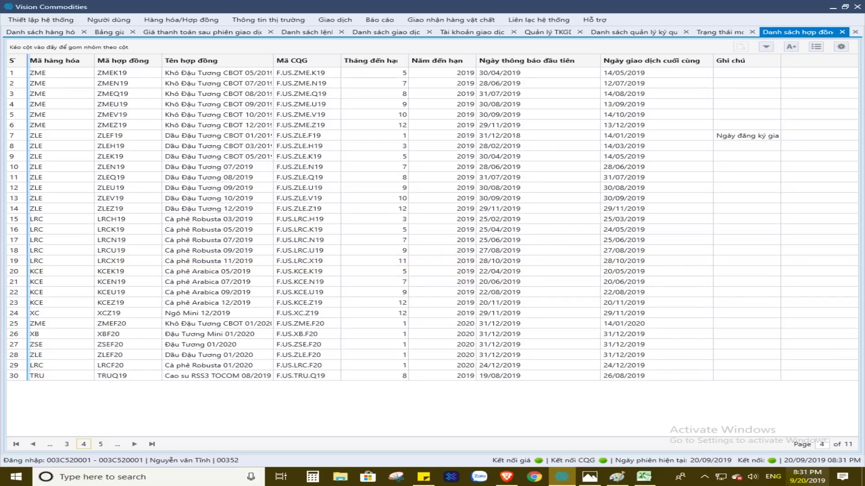
left_click(589, 477)
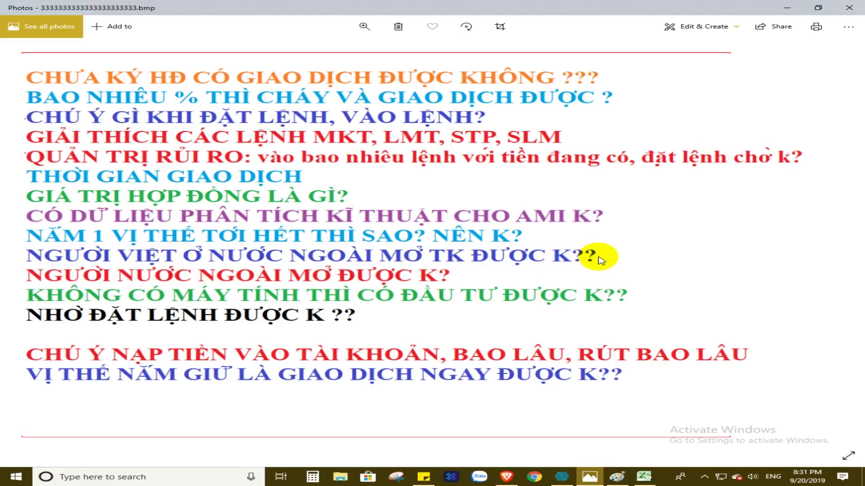
Switch to the dautuhanghoa.vn page in Brave, open the Mở Tài Khoản account registration form, and return to the question list in Photos
left_click(505, 480)
left_click(579, 7)
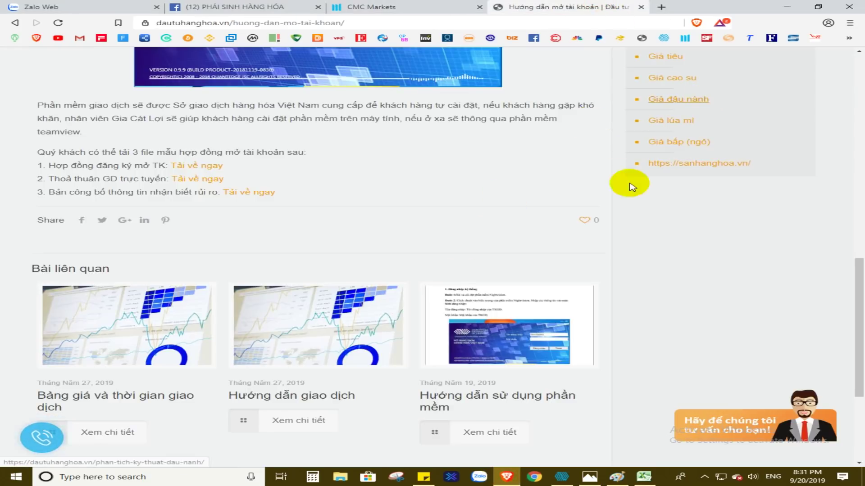
scroll(631, 185, "up", 15)
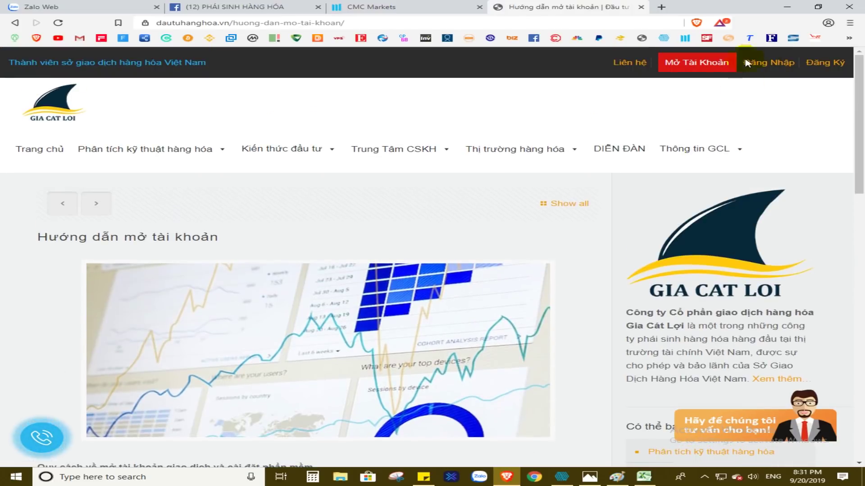
left_click(698, 62)
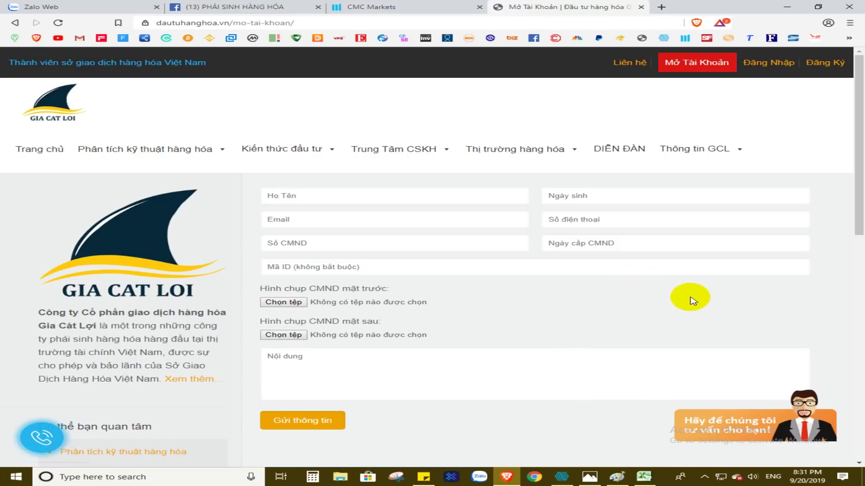
left_click(586, 480)
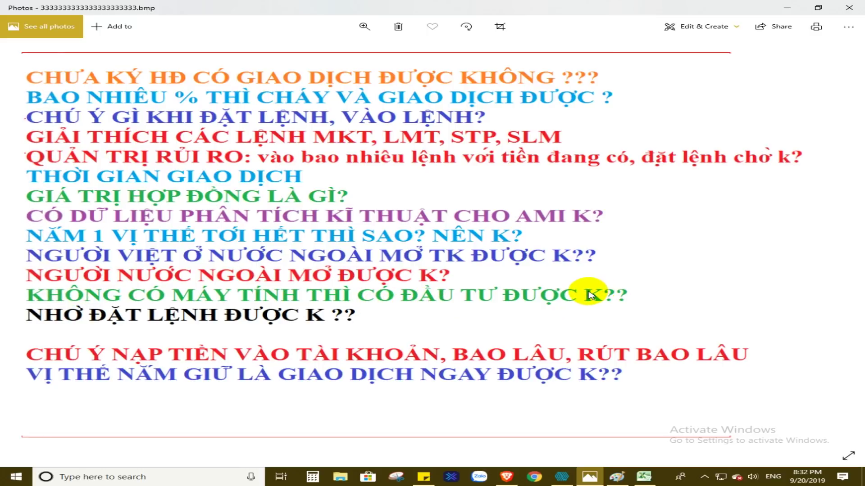
Return to dautuhanghoa.vn in Brave and open the exchange's trading software installation article from Cài đặt phần mềm to view its download link
left_click(561, 476)
left_click(507, 477)
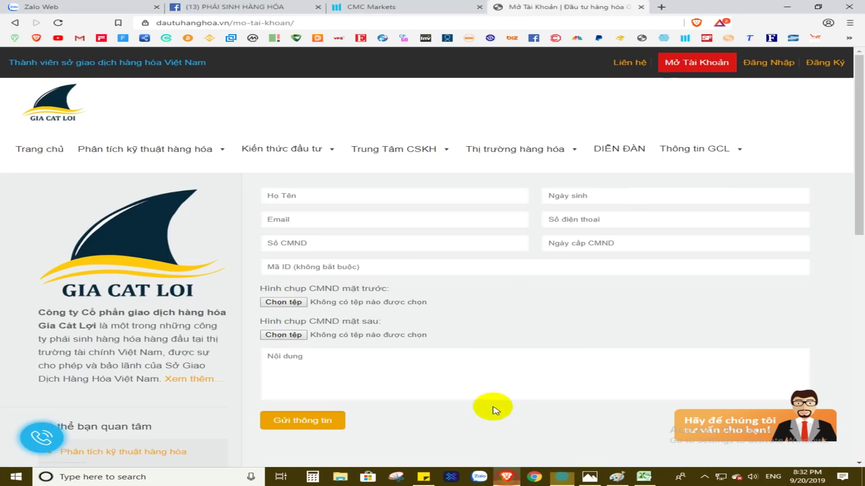
mouse_move(407, 154)
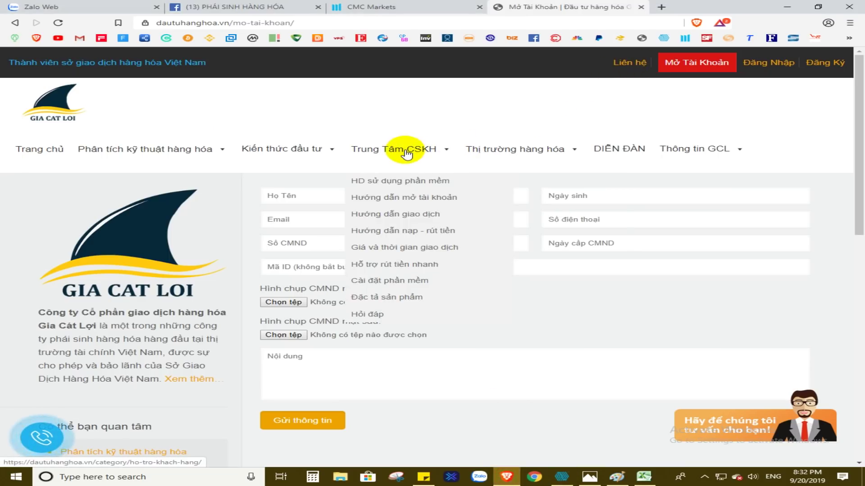
left_click(406, 284)
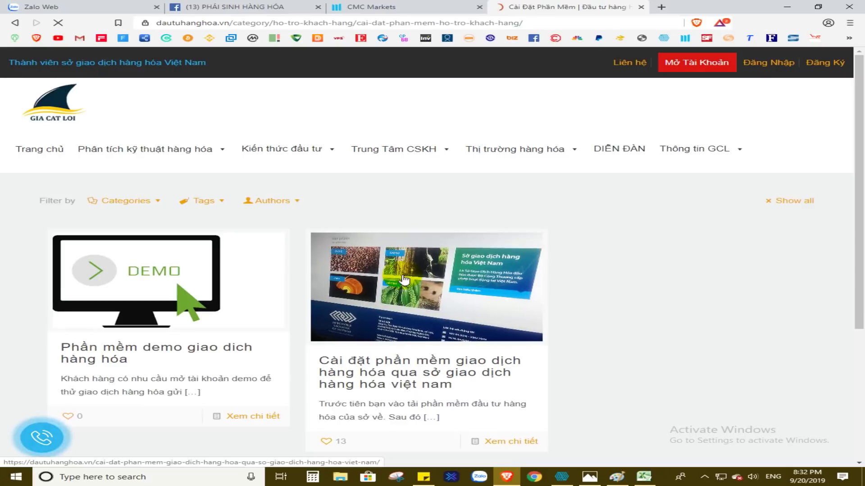
scroll(410, 374, "down", 2)
left_click(424, 276)
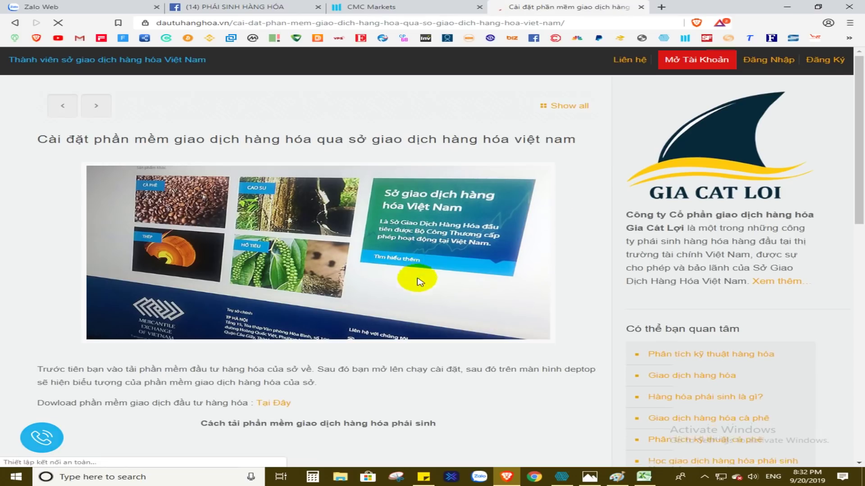
scroll(411, 276, "down", 2)
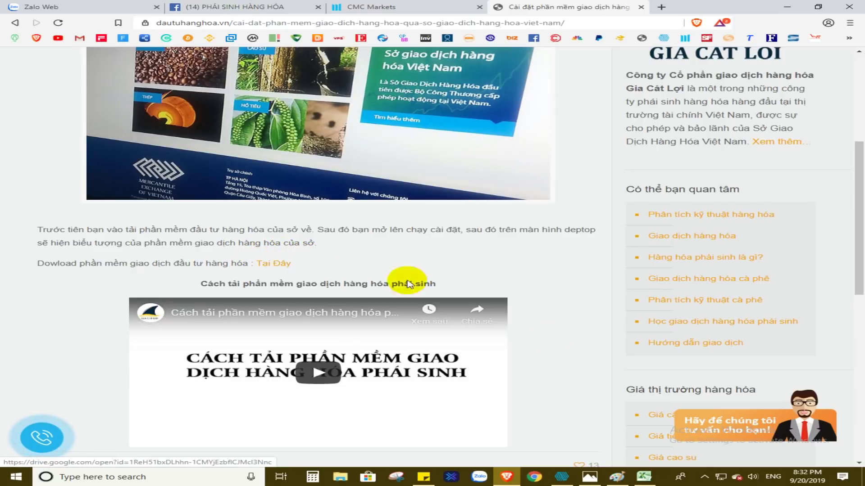
Minimize the Brave, Vision Commodities, Photos and Paint windows to show the desktop
left_click(787, 7)
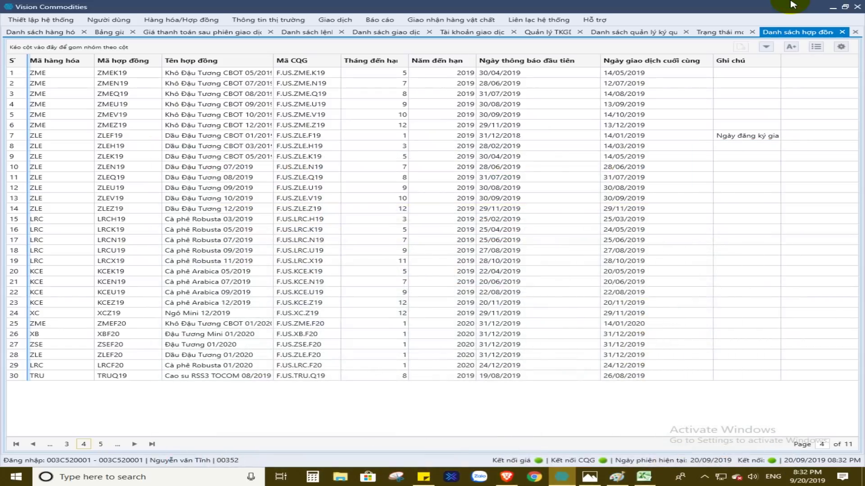
left_click(833, 7)
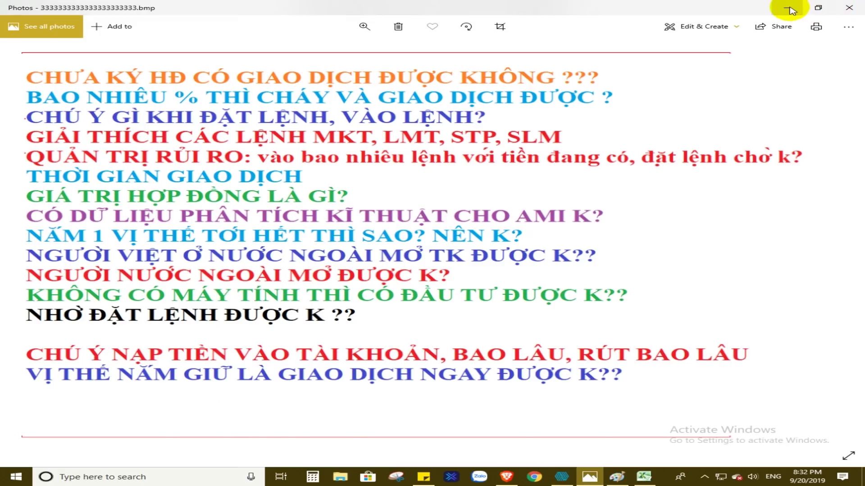
left_click(794, 7)
left_click(788, 8)
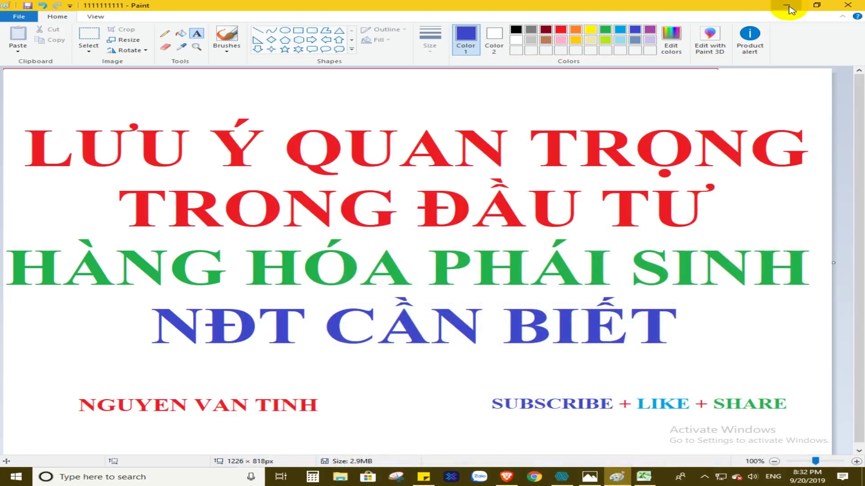
left_click(787, 7)
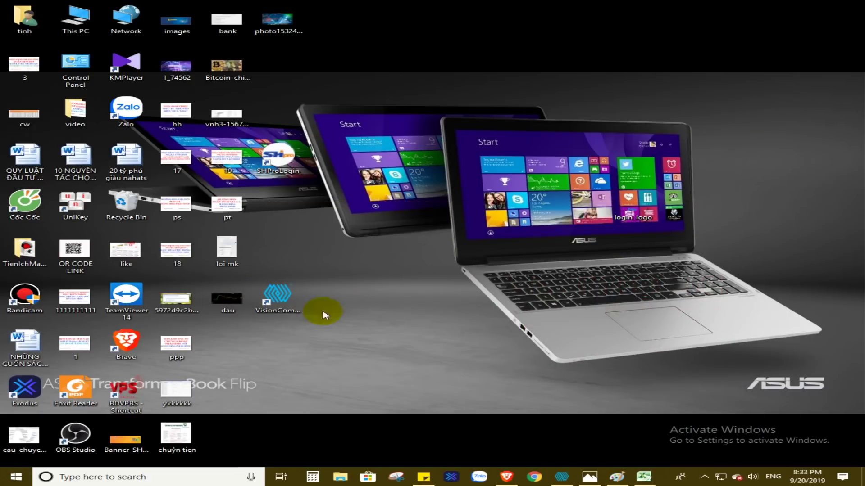
right_click(289, 295)
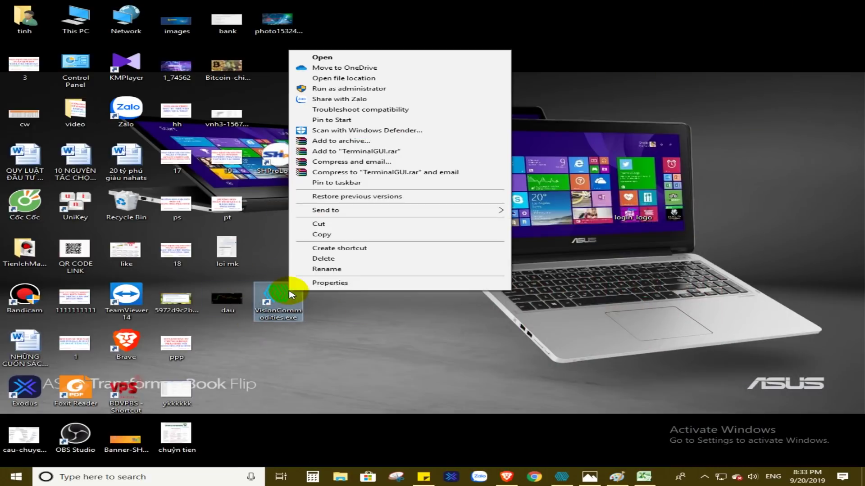
left_click(471, 364)
left_click(542, 312)
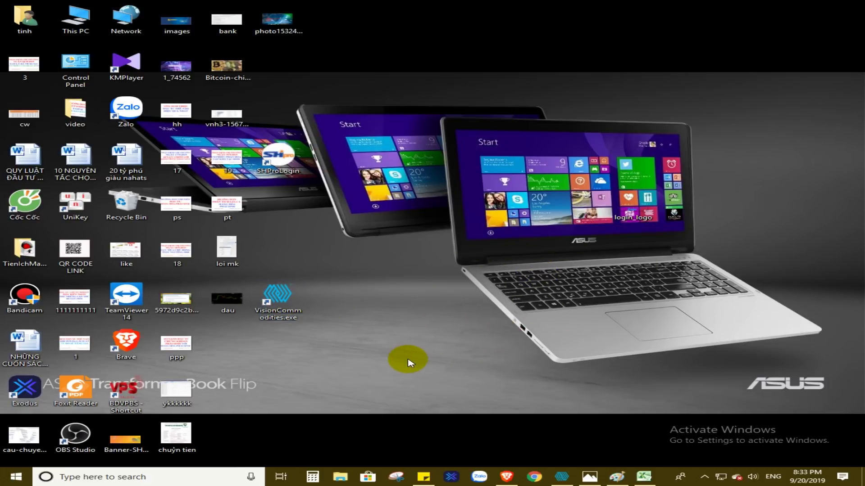
right_click(297, 293)
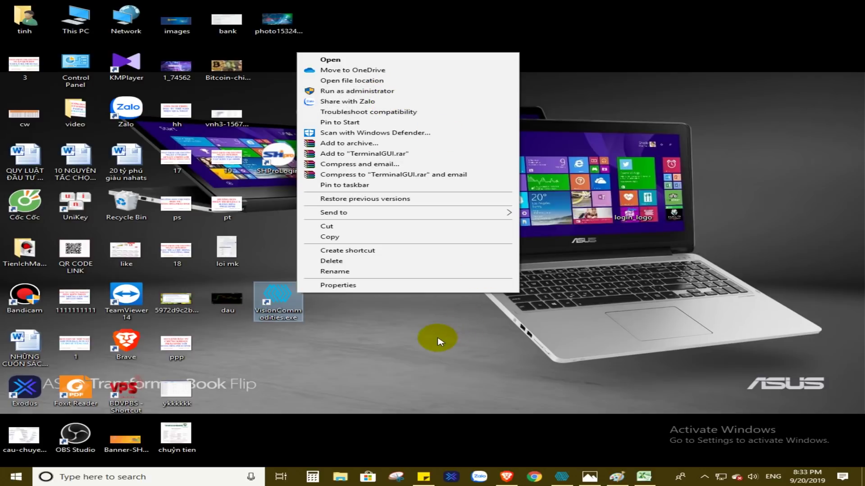
left_click(438, 339)
View the security permissions in the VisionCommodities.exe desktop shortcut's properties, close them, and return to the question list in Photos
right_click(285, 298)
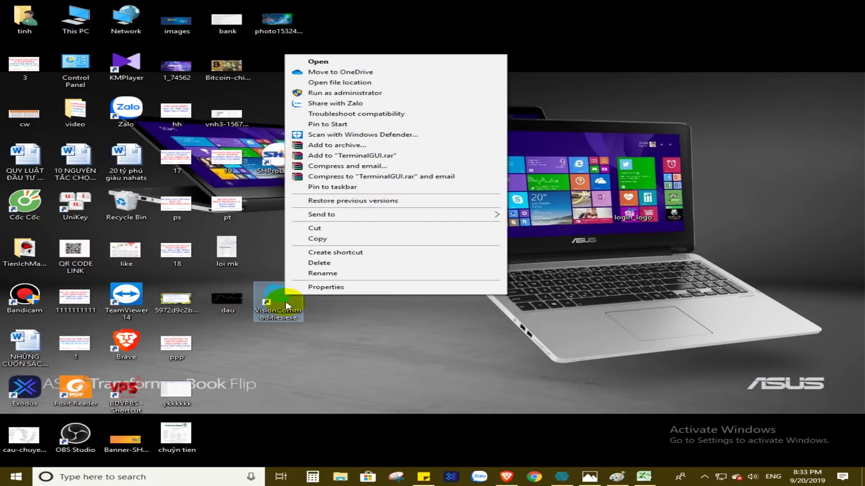
left_click(321, 287)
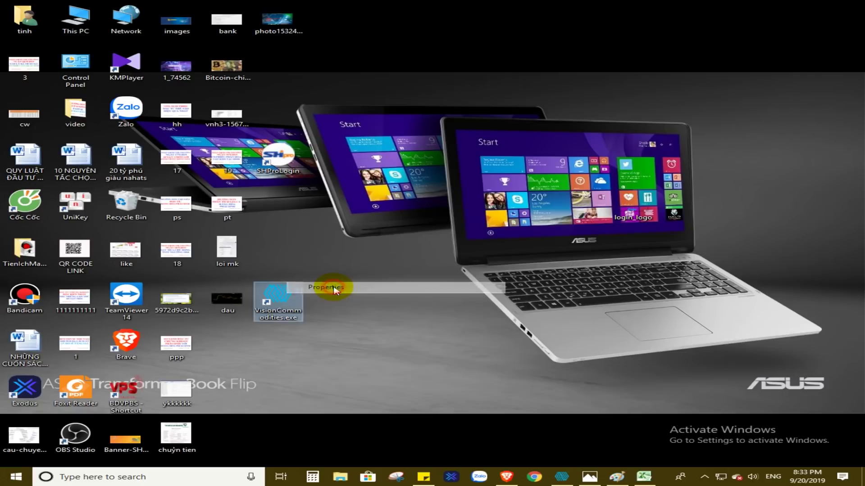
left_click(333, 236)
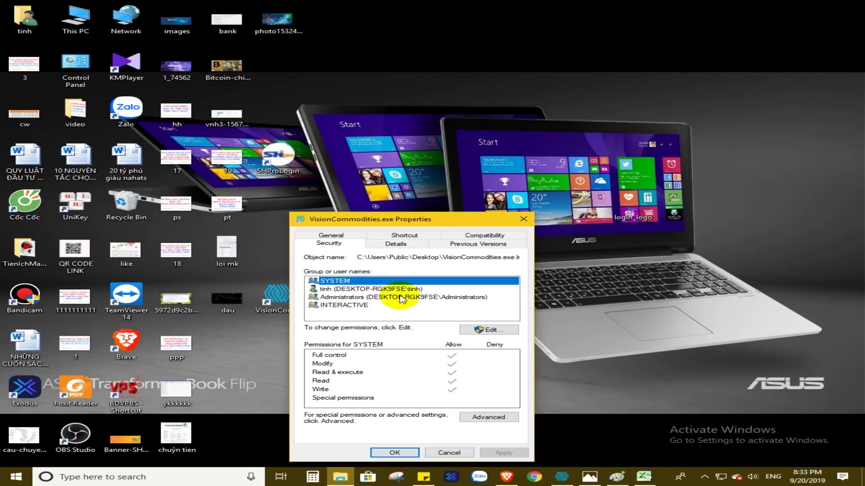
left_click(633, 276)
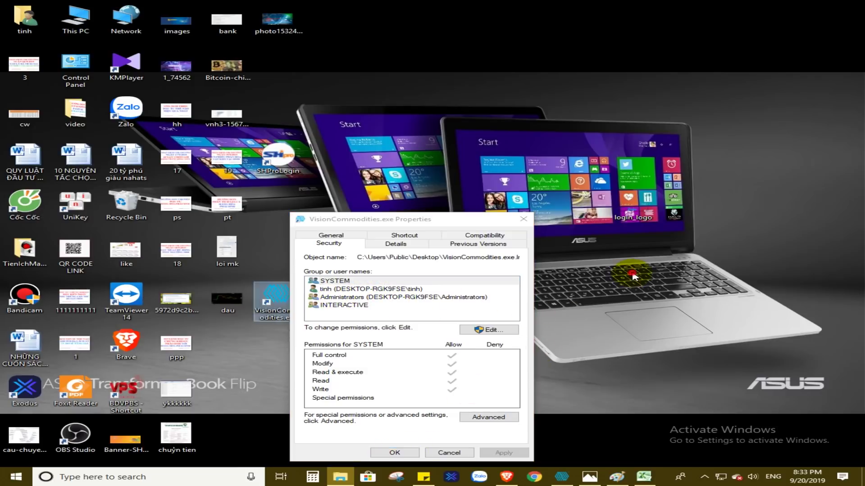
left_click(523, 219)
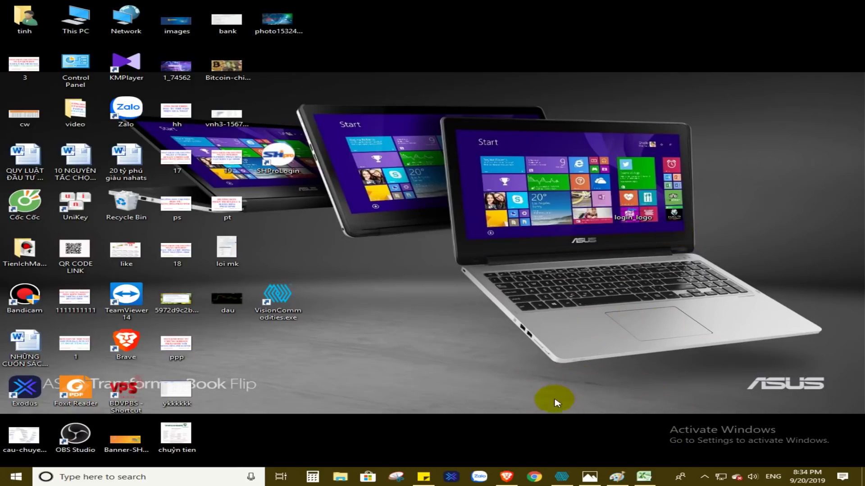
left_click(593, 481)
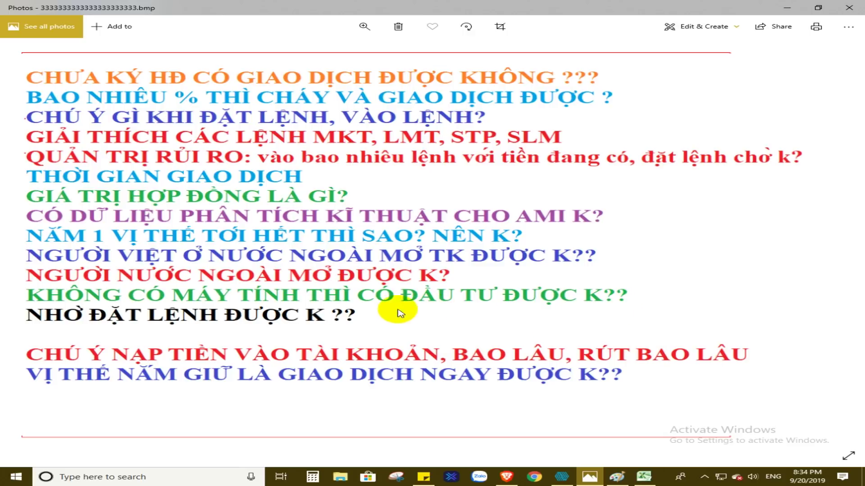
Switch to the dautuhanghoa.vn page in Brave and open the Hỗ trợ rút tiền nhanh page under Trung Tâm CSKH
left_click(508, 481)
scroll(754, 222, "up", 4)
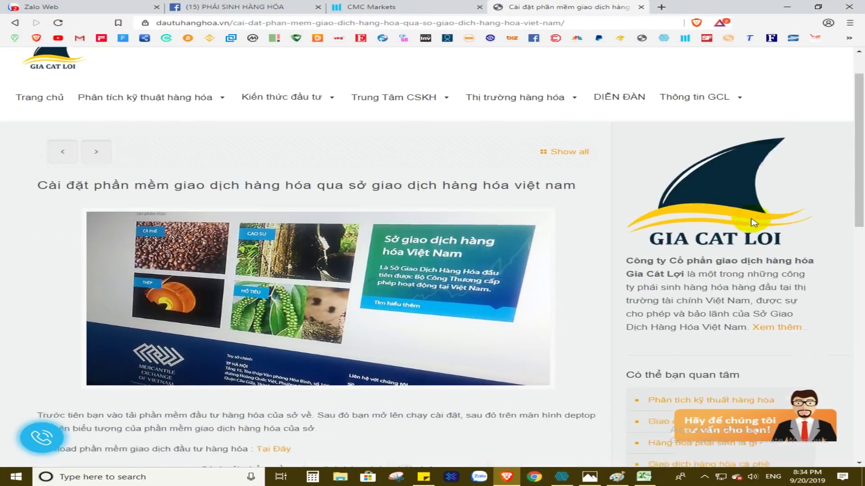
scroll(753, 223, "up", 1)
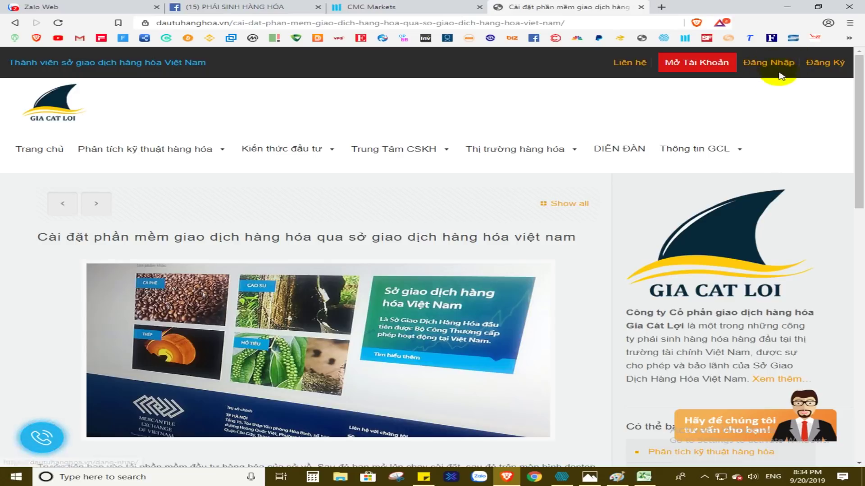
mouse_move(397, 162)
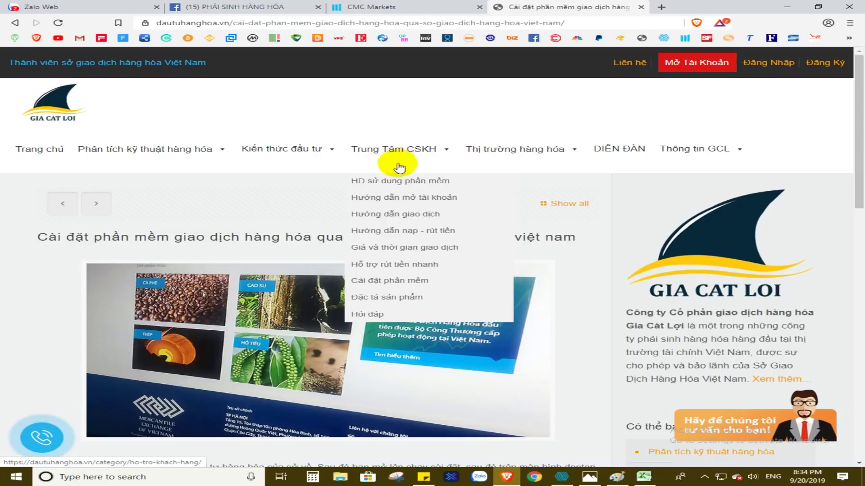
left_click(399, 266)
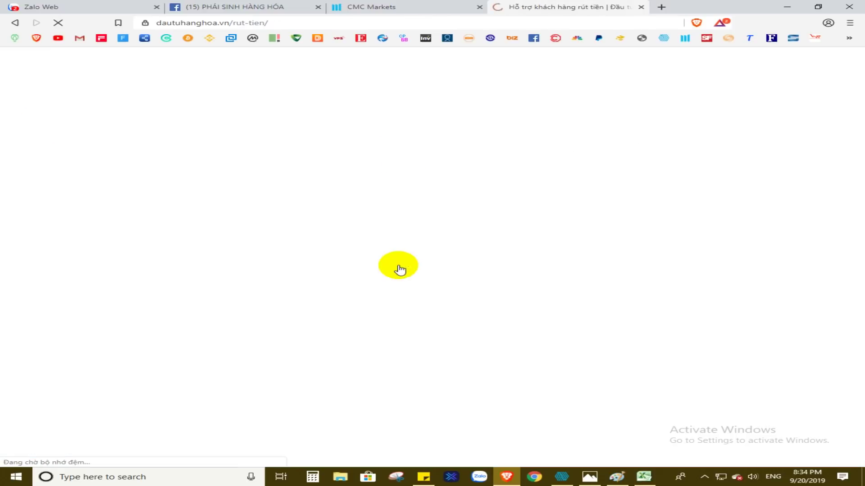
Review the quick withdrawal form's required personal, bank and trading account fields, and return to the question list in Photos
scroll(332, 261, "down", 5)
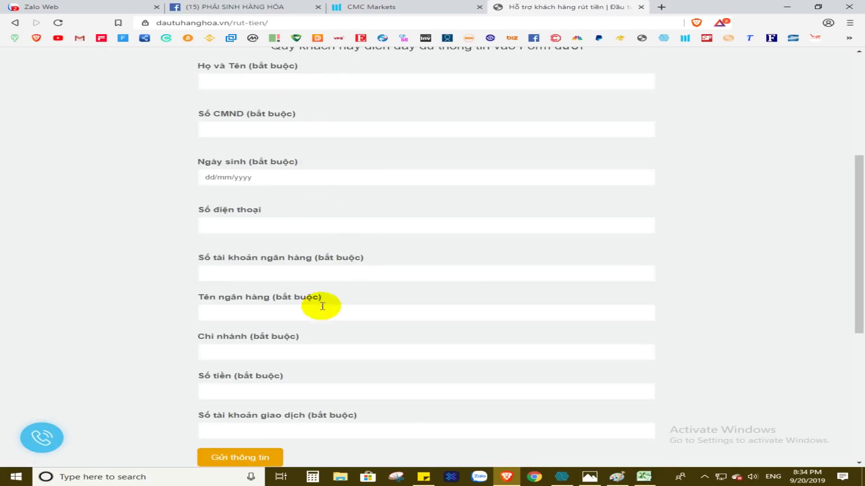
scroll(464, 380, "down", 5)
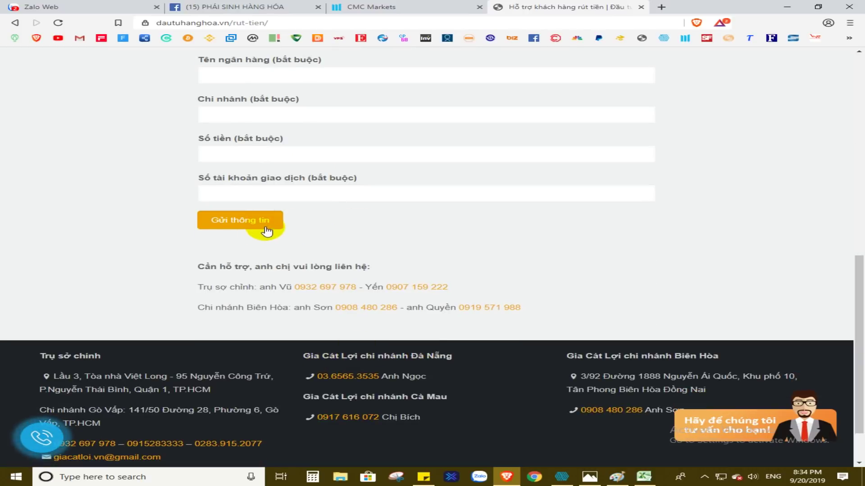
scroll(395, 266, "up", 5)
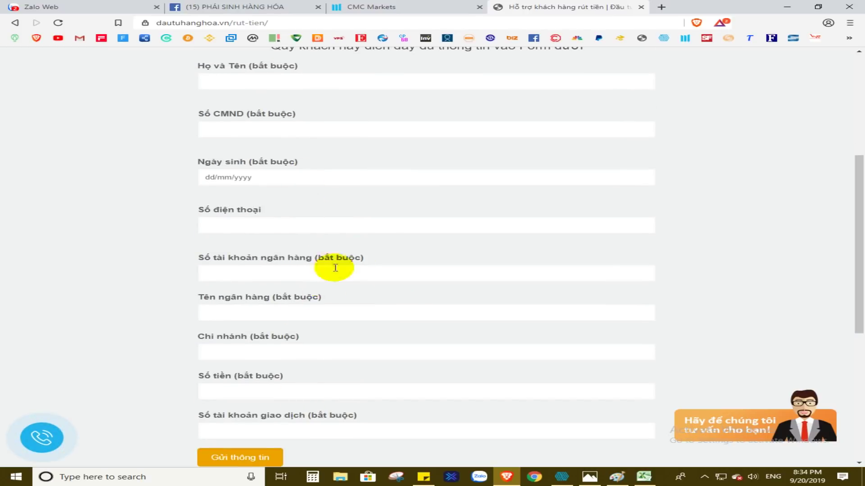
scroll(345, 328, "down", 3)
scroll(342, 319, "up", 5)
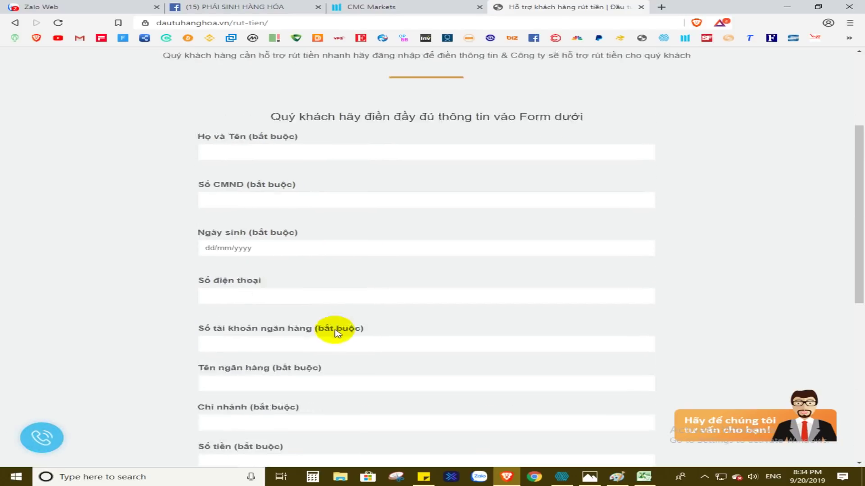
scroll(335, 332, "up", 3)
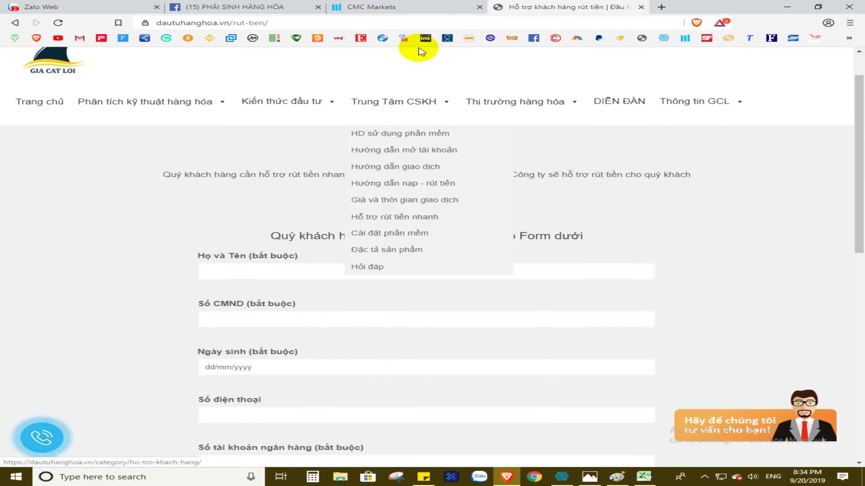
scroll(361, 380, "down", 2)
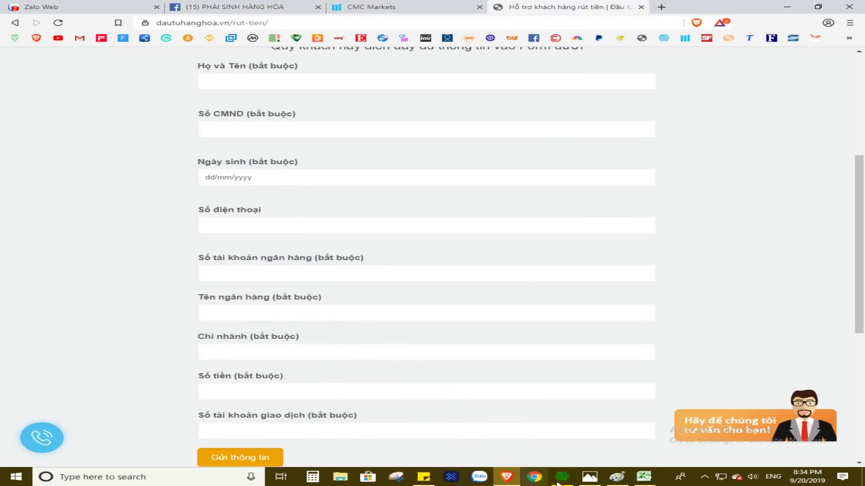
left_click(591, 480)
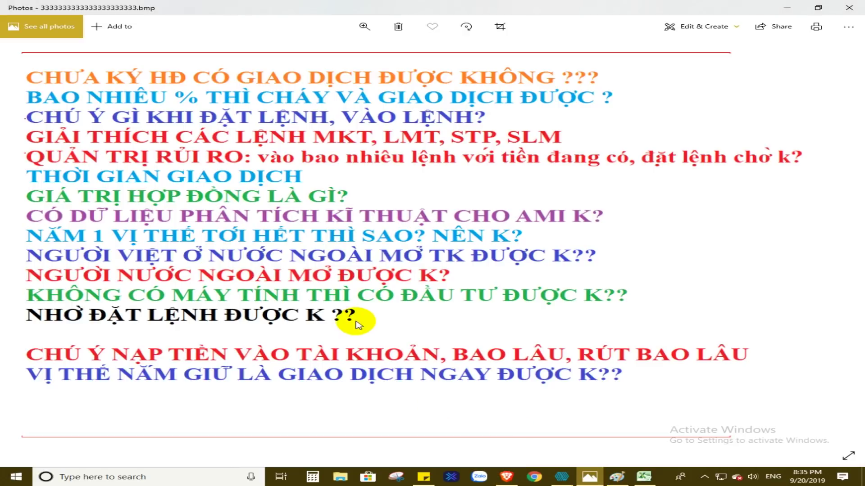